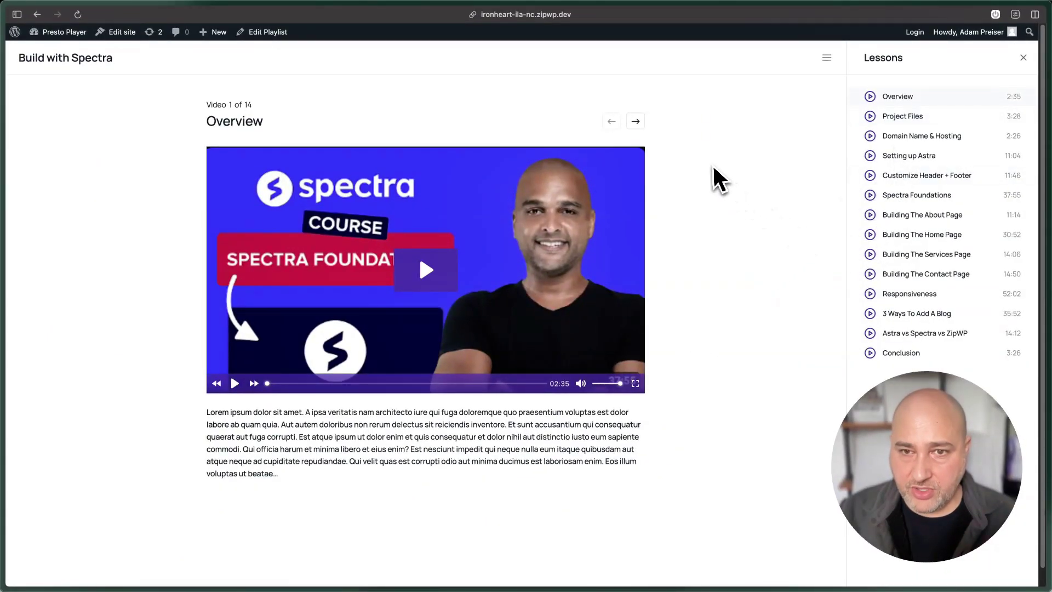
# - Step forward through the lessons to Building The Home Page, then back to lesson 1, Overview
pyautogui.click(636, 126)
pyautogui.press('Return')
pyautogui.press('Return')
pyautogui.press('Return')
pyautogui.press('Return')
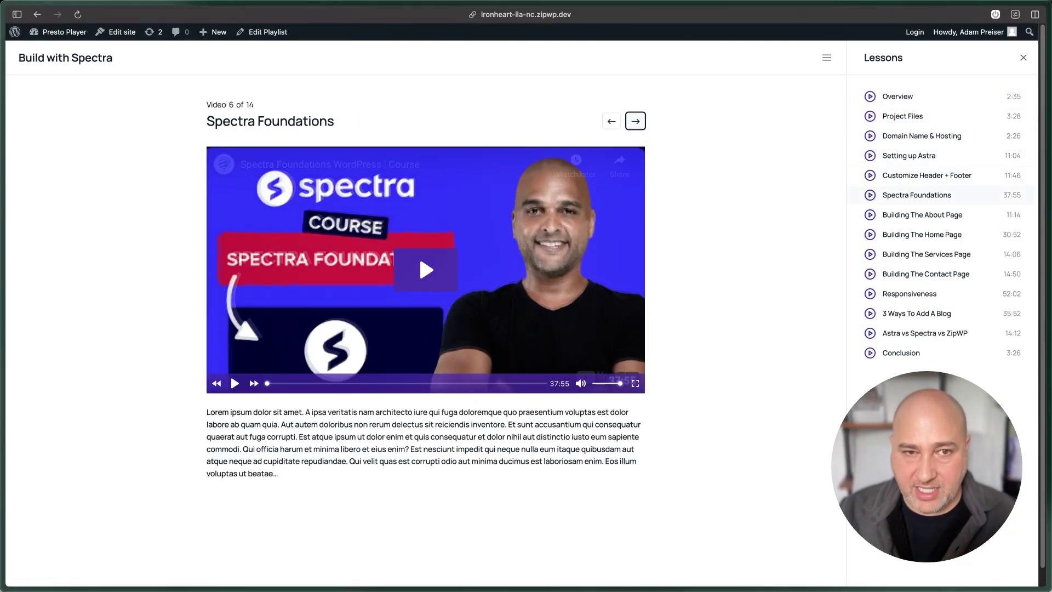
pyautogui.press('Return')
pyautogui.press('Return')
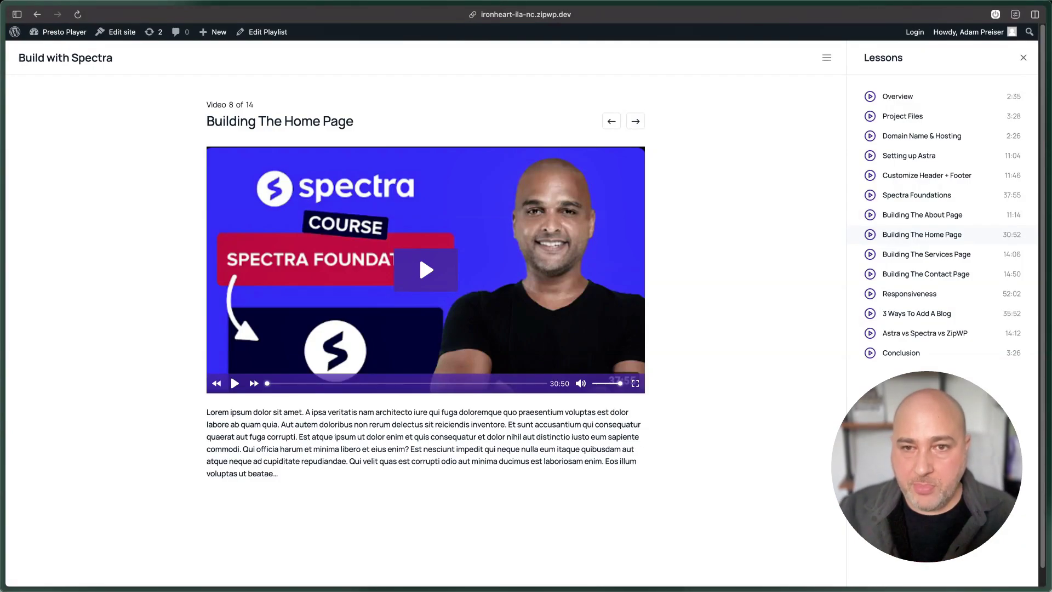
pyautogui.click(613, 126)
pyautogui.click(612, 121)
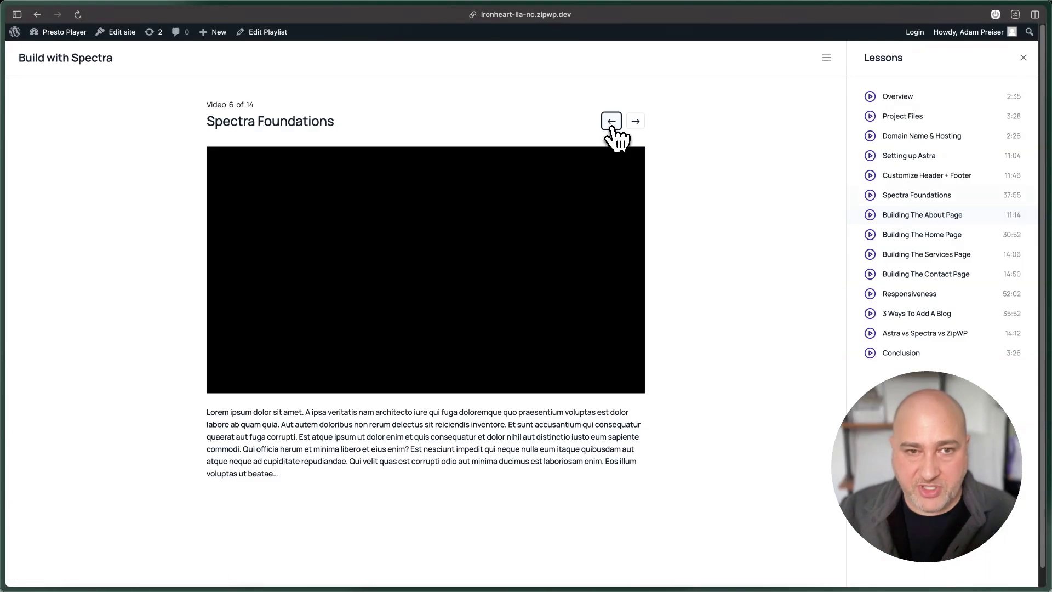
pyautogui.click(611, 121)
pyautogui.click(611, 121)
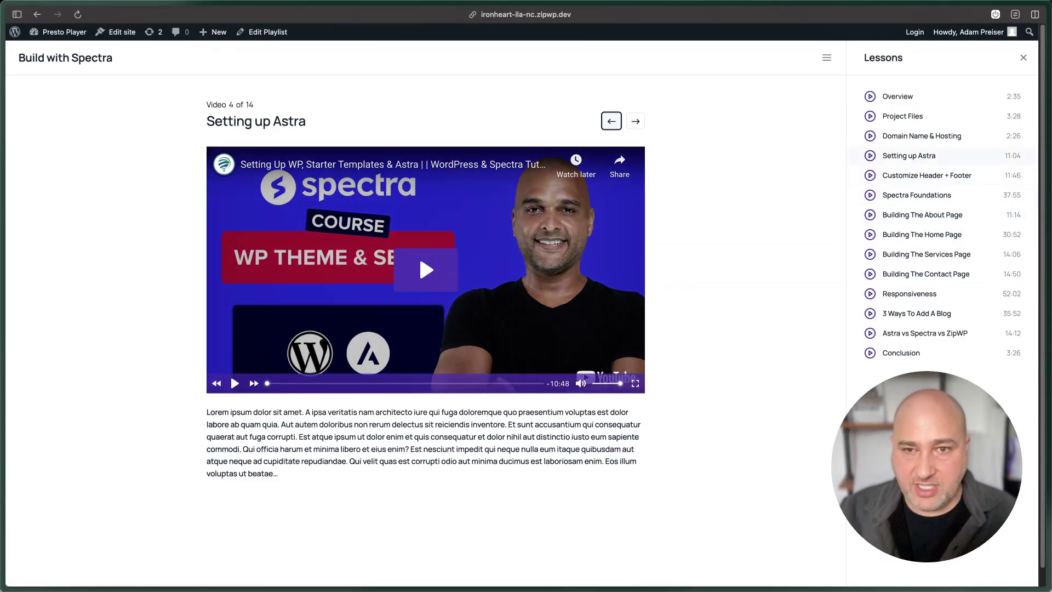
pyautogui.click(612, 123)
pyautogui.click(612, 122)
pyautogui.click(612, 123)
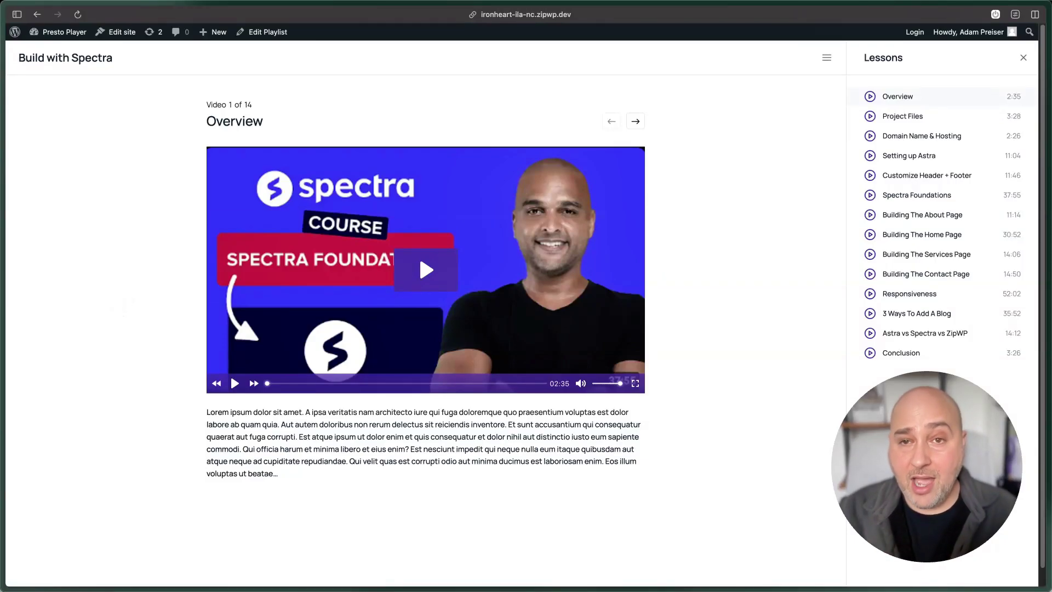
# - Go to the Presto Player dashboard, then open the Playlist page
pyautogui.moveTo(64, 32)
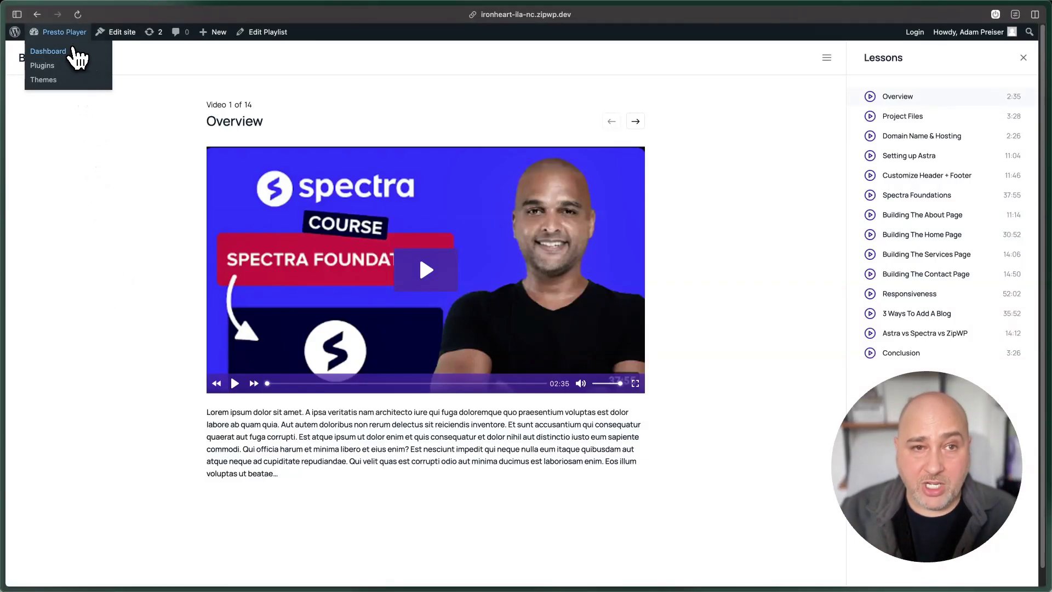
pyautogui.click(75, 51)
pyautogui.moveTo(78, 196)
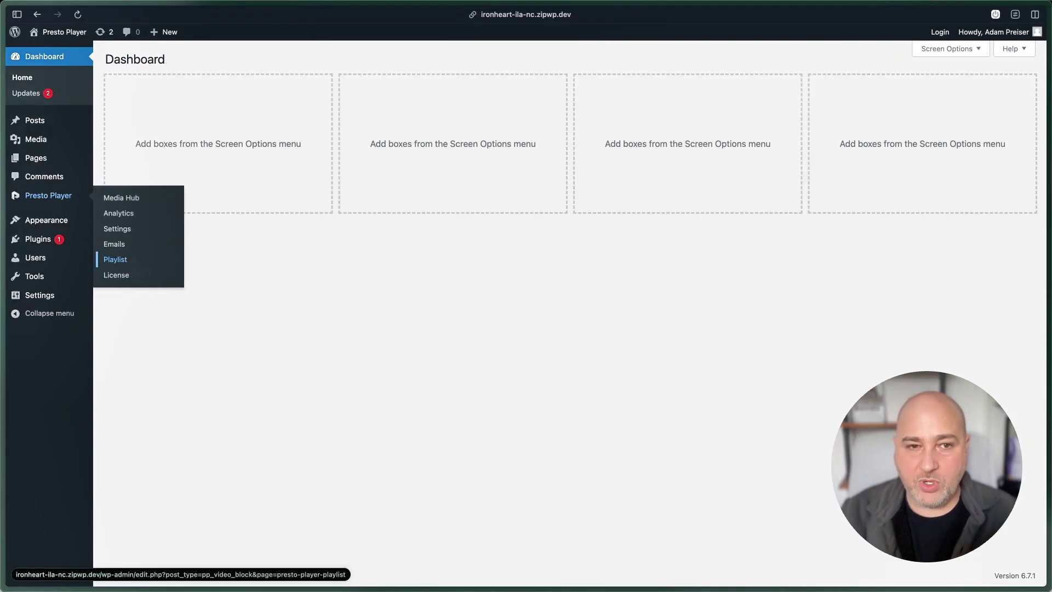
pyautogui.click(137, 264)
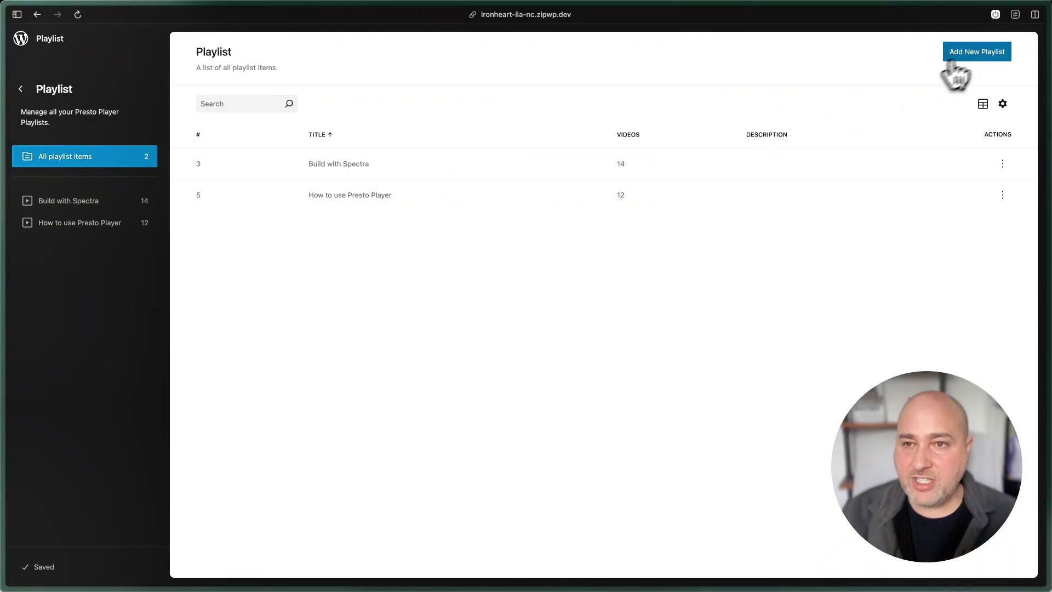
pyautogui.click(980, 54)
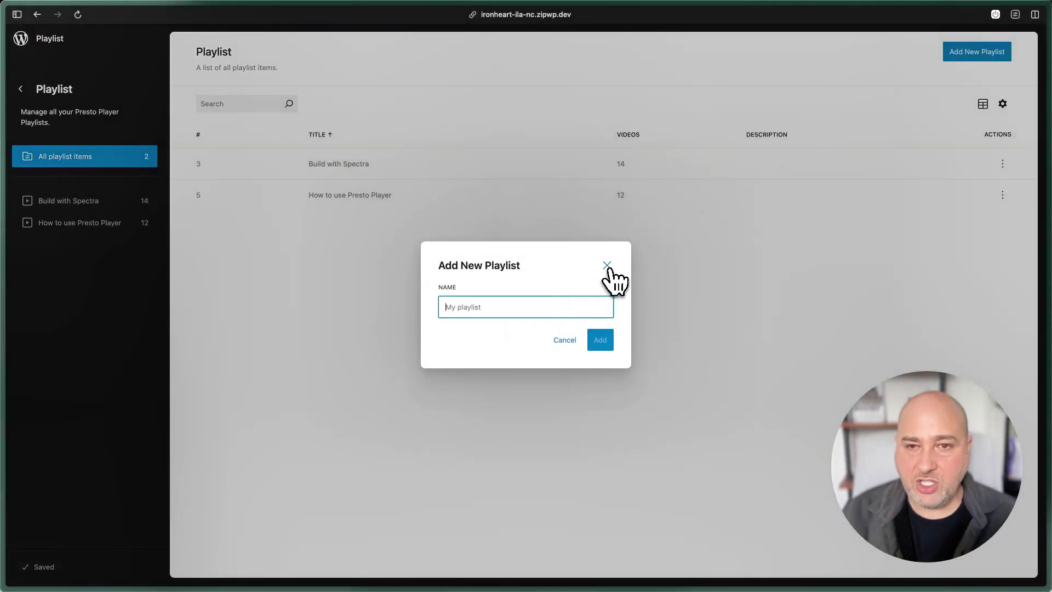
pyautogui.click(606, 265)
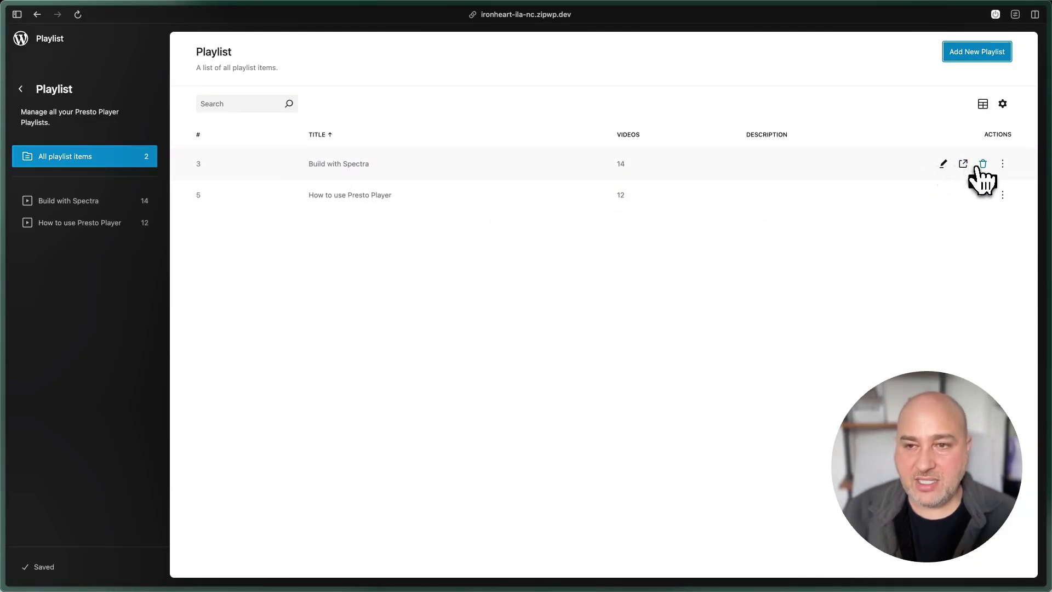
# - Show Build with Spectra's videos, drag Setting up Astra above Domain Name & Hosting, then edit Project Files
pyautogui.click(75, 202)
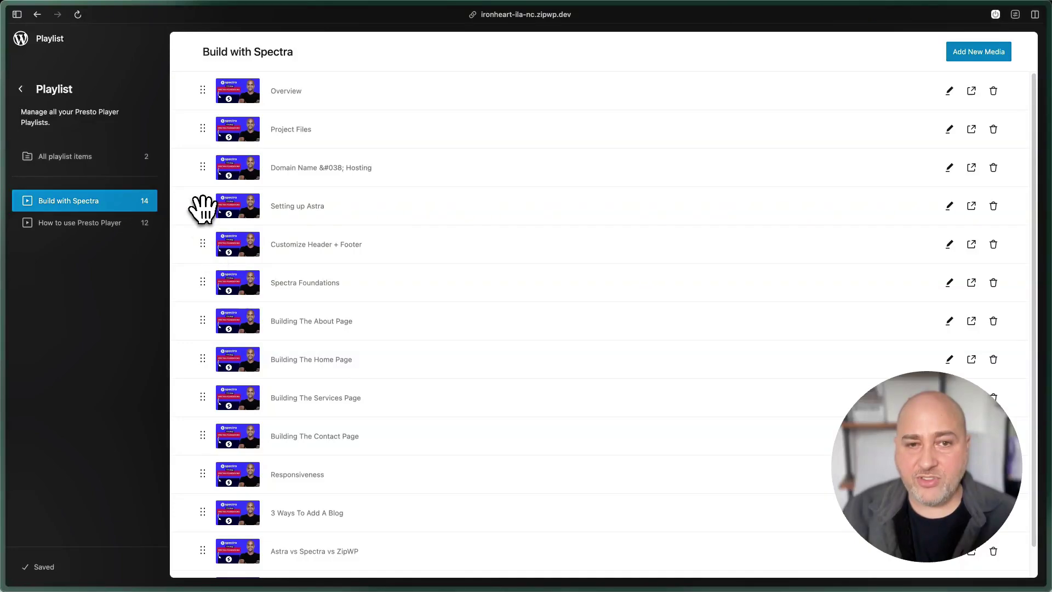
pyautogui.moveTo(203, 206)
pyautogui.mouseDown()
pyautogui.moveTo(206, 162)
pyautogui.moveTo(204, 195)
pyautogui.mouseUp()
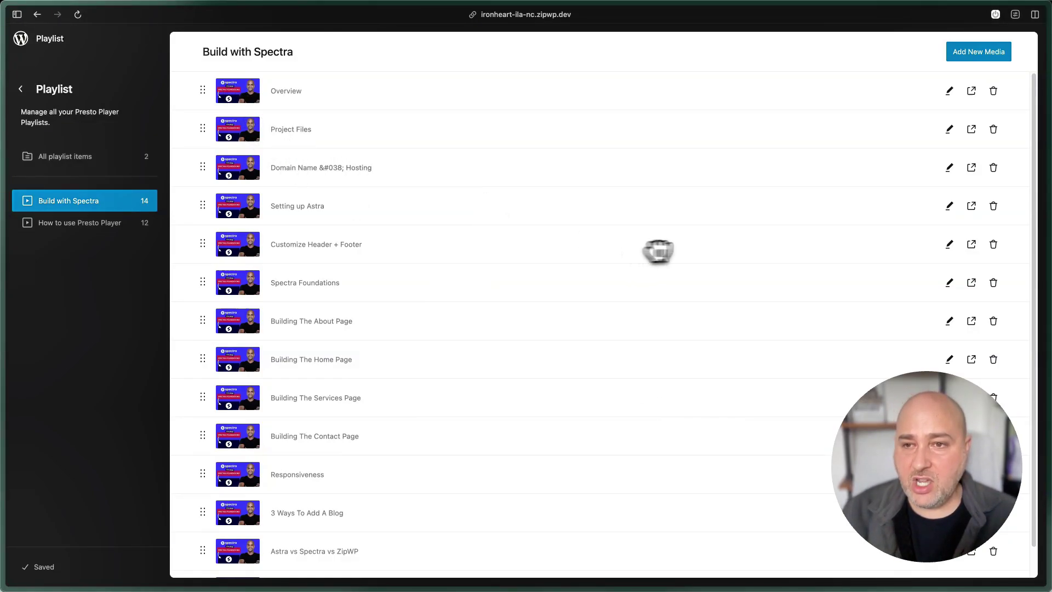
pyautogui.click(948, 130)
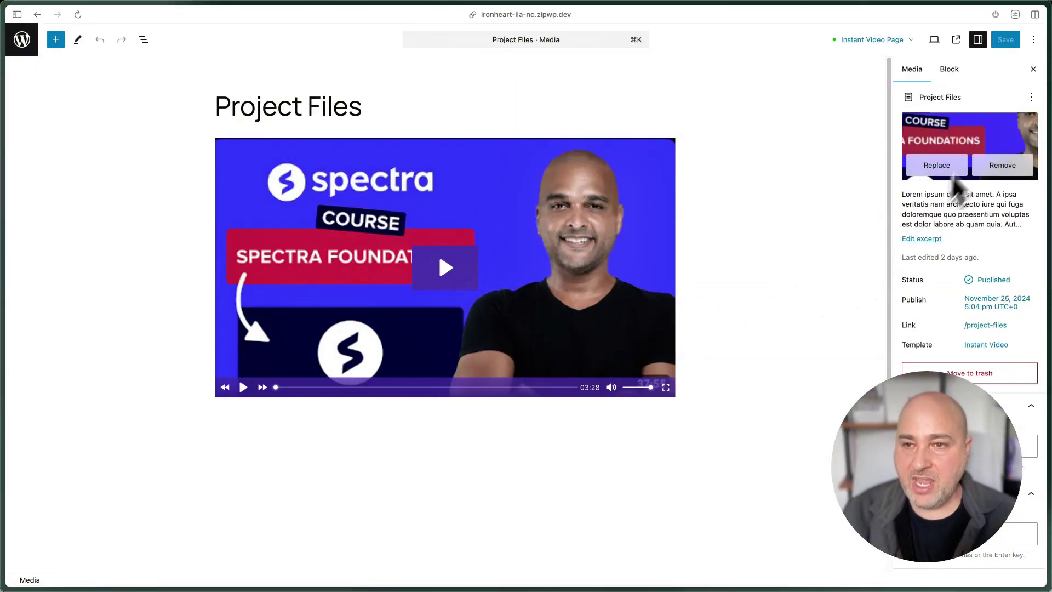
# - View and close the Project Files excerpt, then go back to the Build with Spectra playlist
pyautogui.click(922, 240)
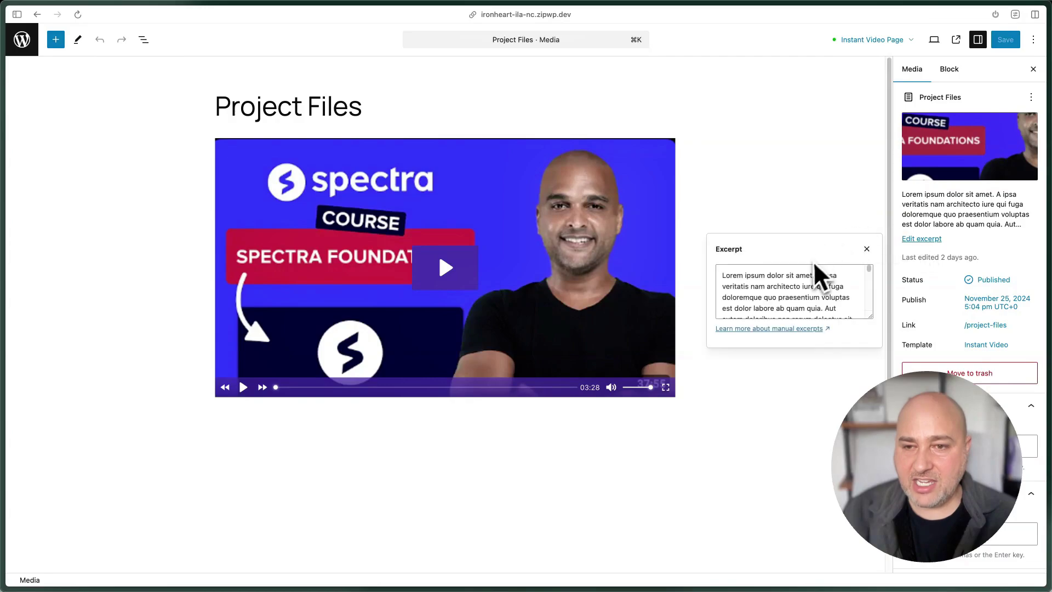
pyautogui.click(926, 211)
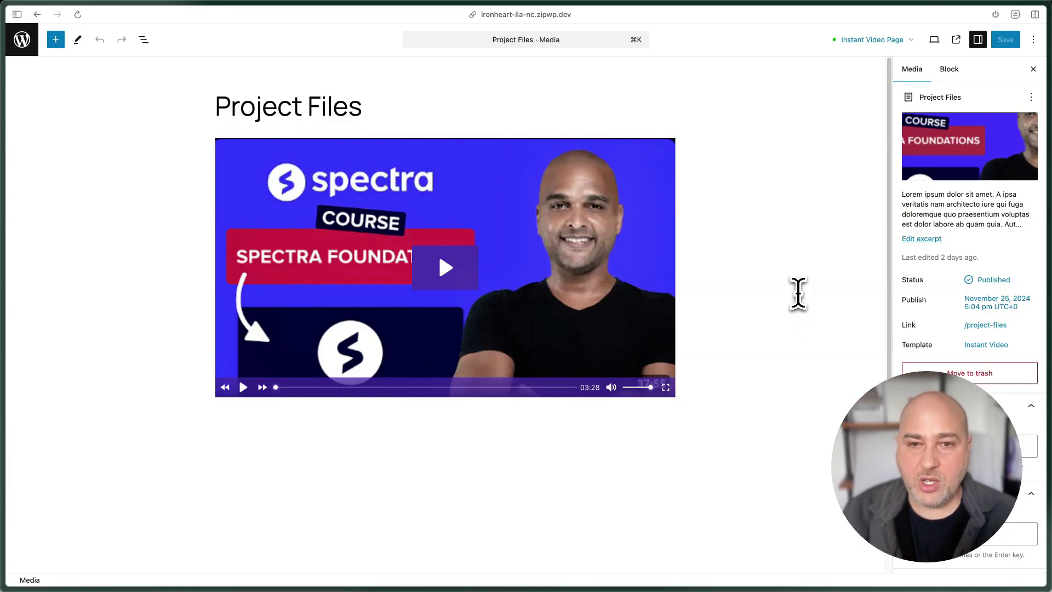
pyautogui.press('super+bracketleft')
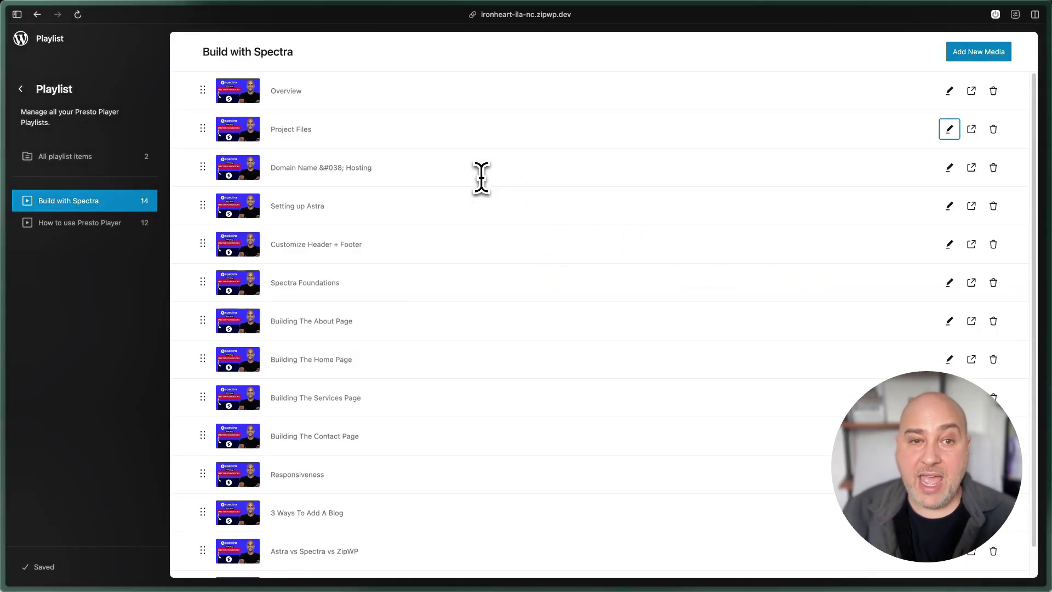
# - Scroll through the Build with Spectra videos, then return to All playlist items
pyautogui.scroll(-1, 542, 246)
pyautogui.scroll(1, 542, 238)
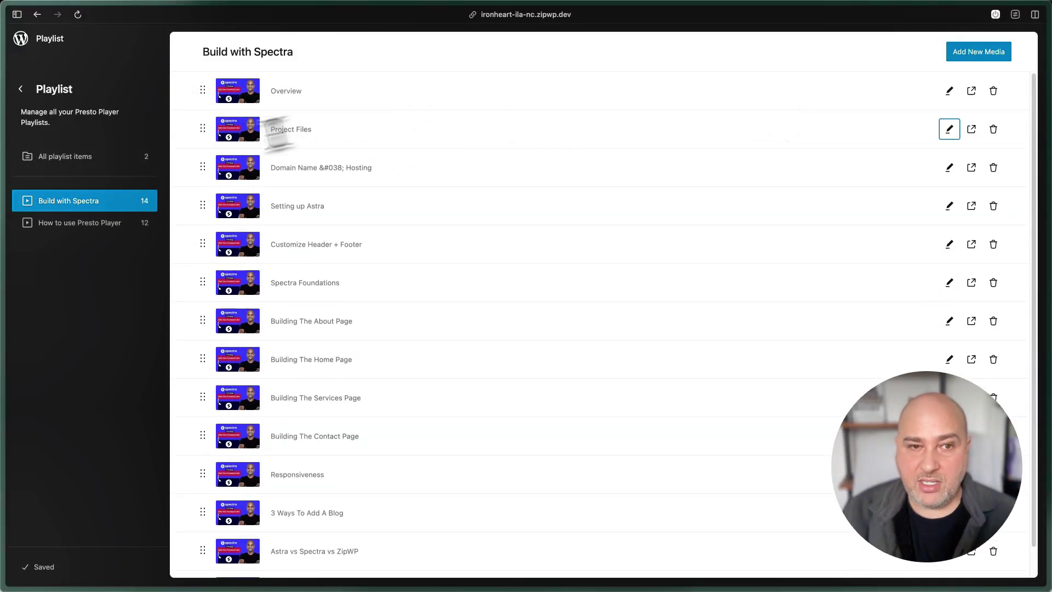
pyautogui.click(79, 159)
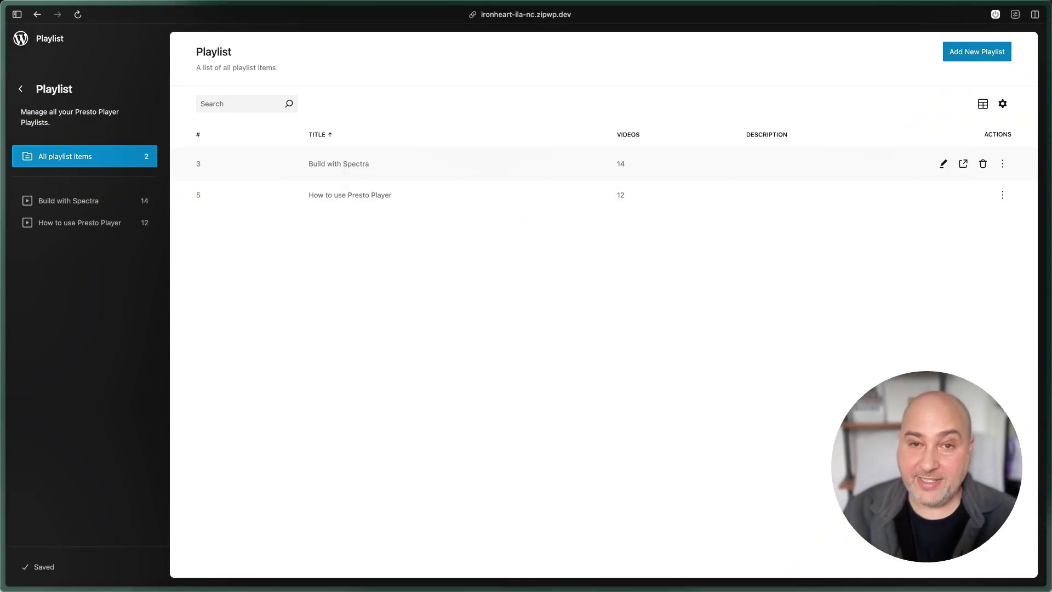
# - Go to Appearance > Editor, filter Templates by Presto Player, and open Instant Playlist
pyautogui.click(22, 39)
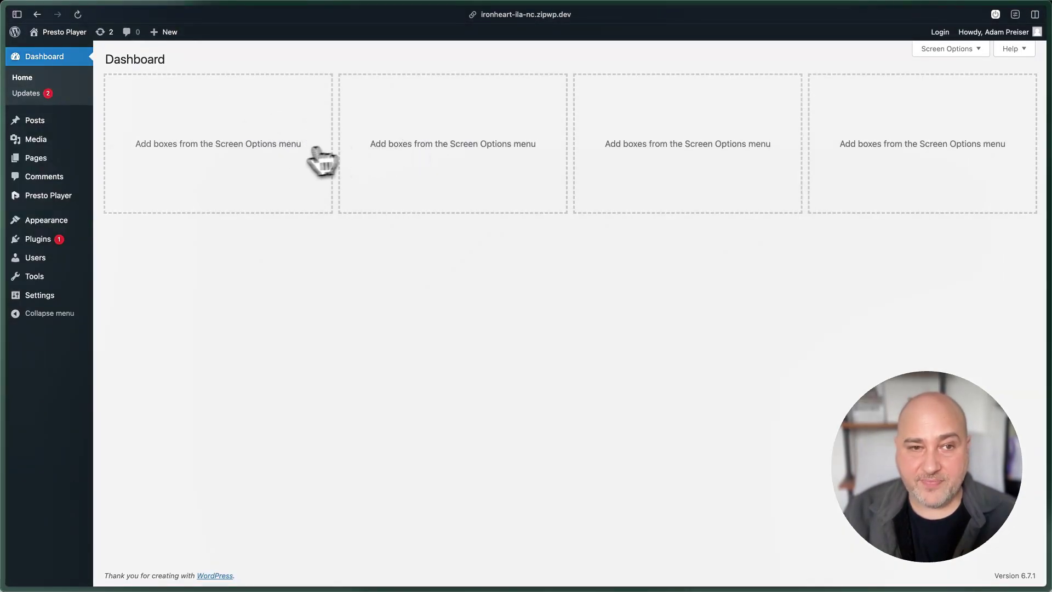
pyautogui.moveTo(88, 225)
pyautogui.click(137, 238)
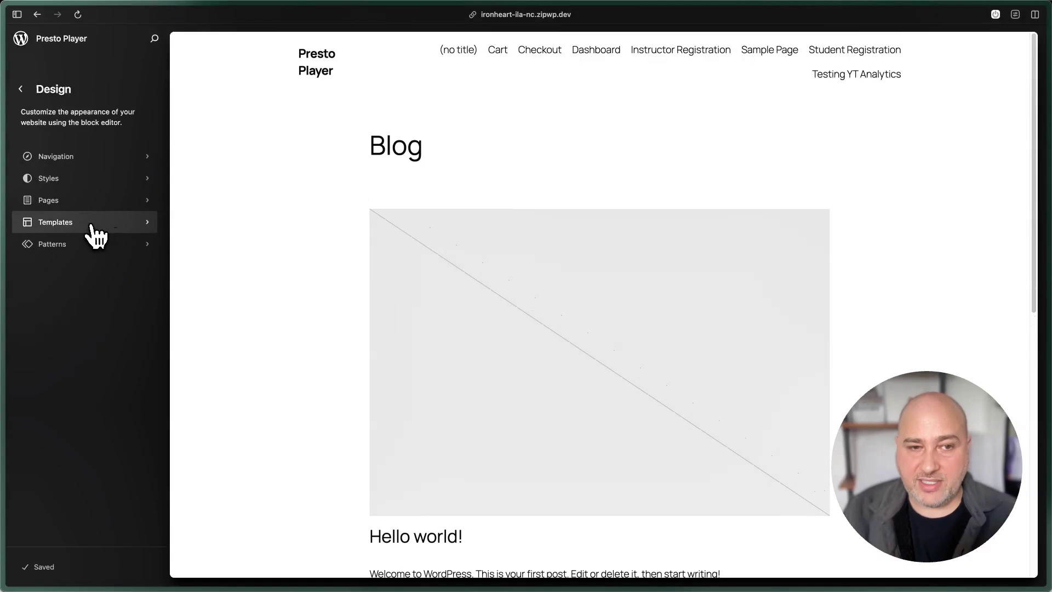
pyautogui.click(92, 226)
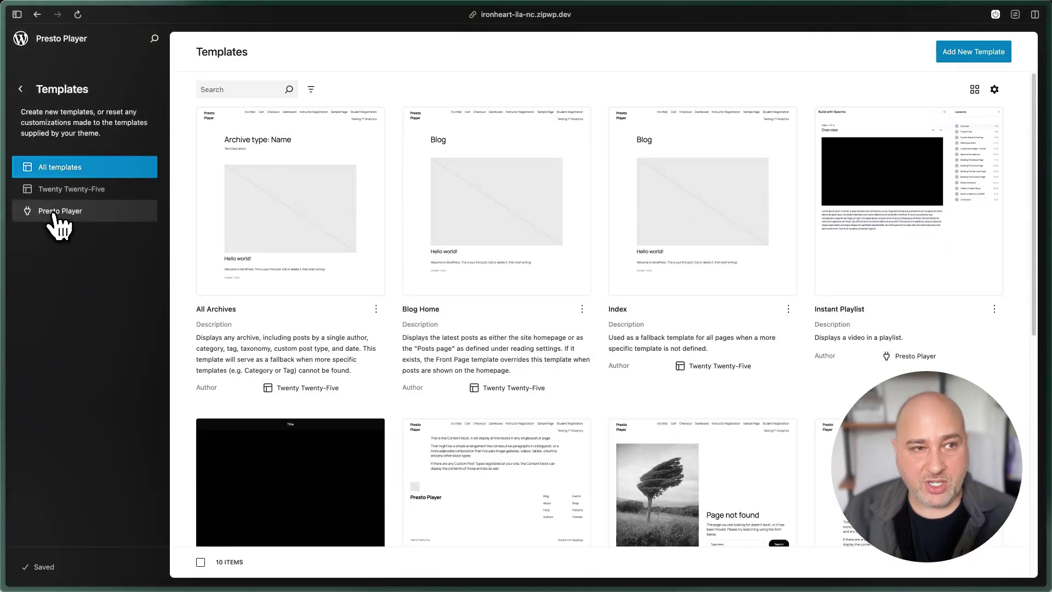
pyautogui.click(57, 212)
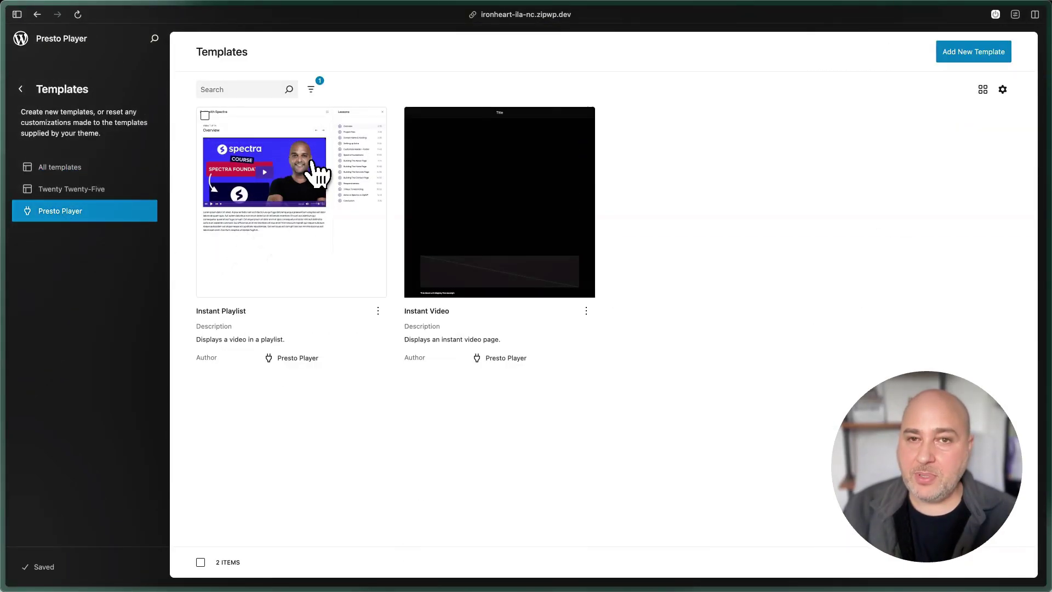
pyautogui.click(320, 171)
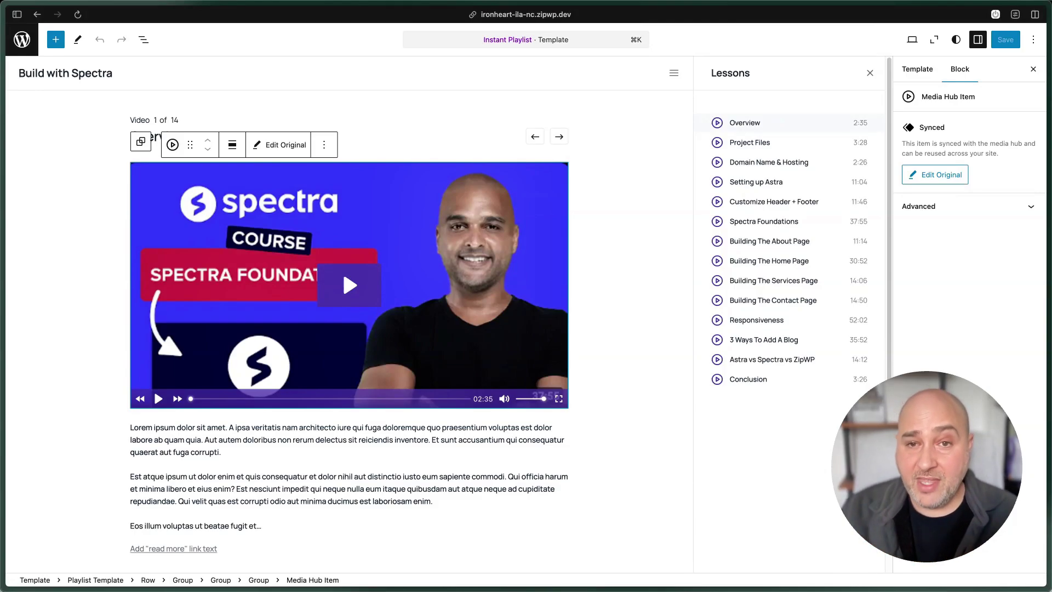
# - Open List View, browse the block inserter, then collapse the main content Group in the outline
pyautogui.click(145, 40)
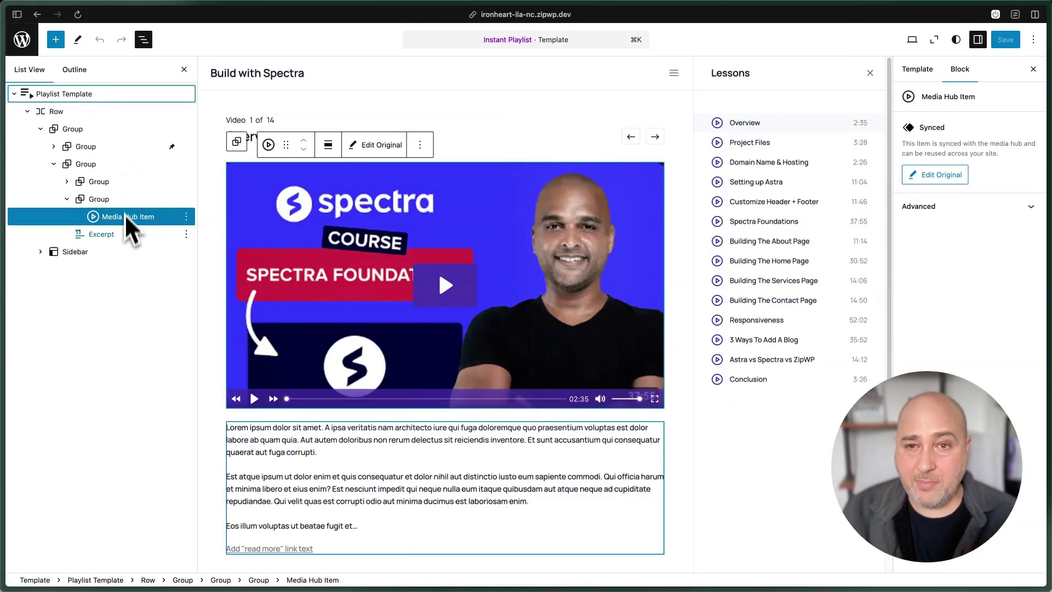
pyautogui.click(60, 40)
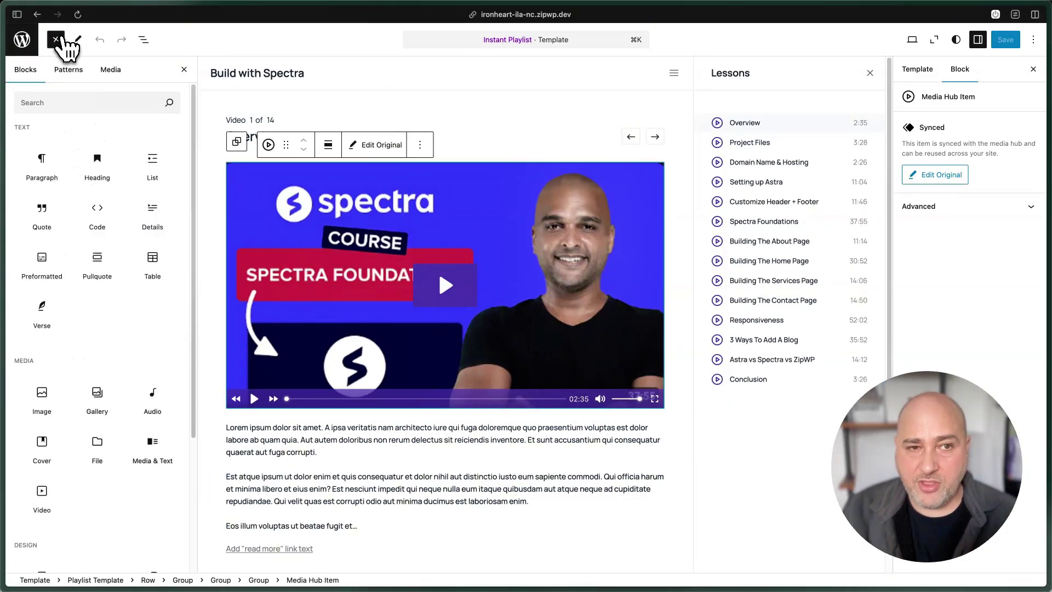
pyautogui.scroll(-15, 89, 211)
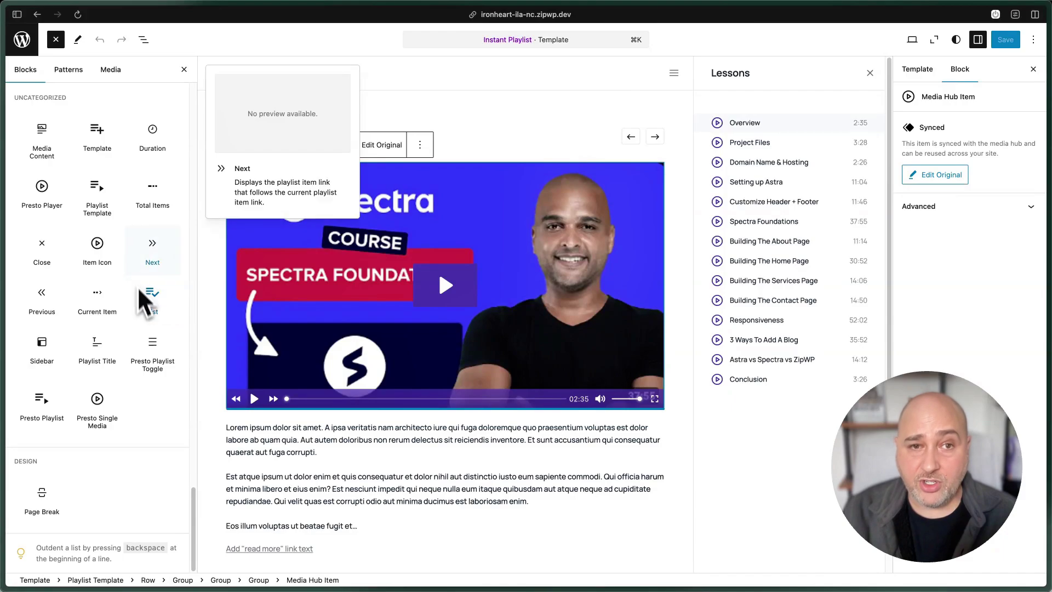
pyautogui.click(143, 40)
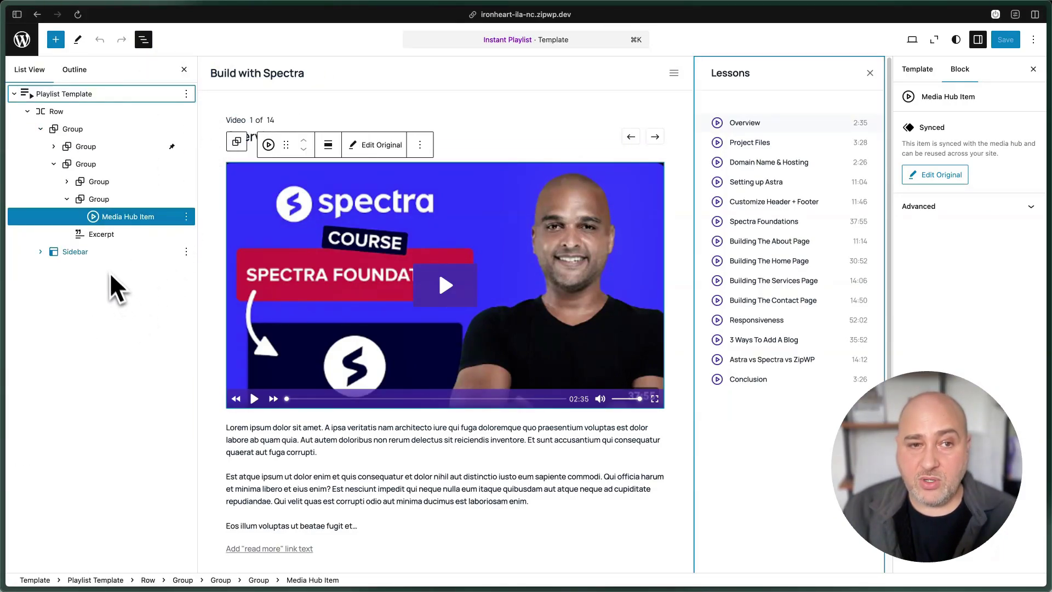
pyautogui.click(40, 129)
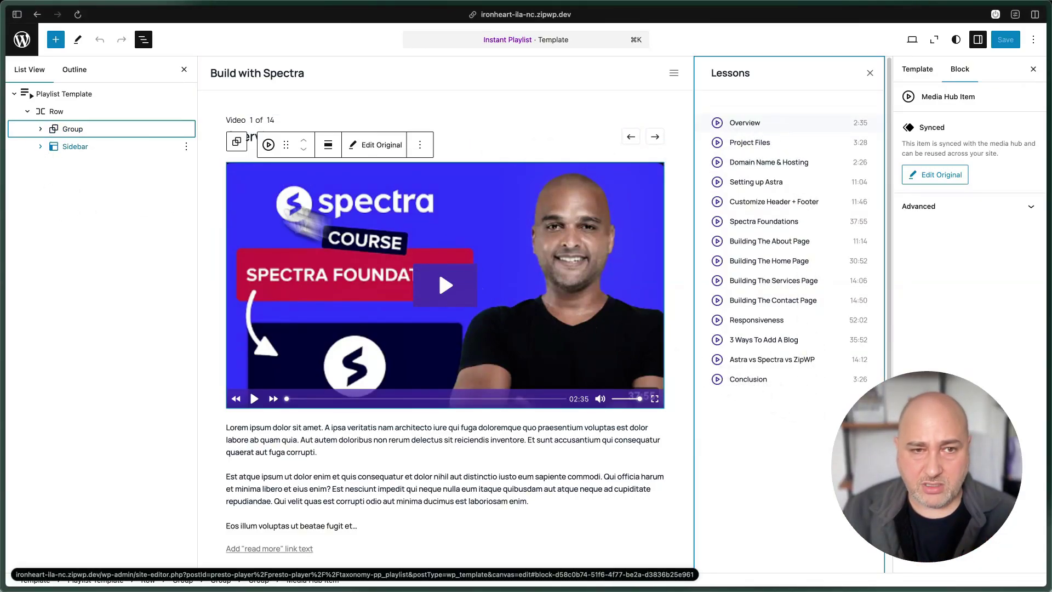
# - Drag the Sidebar above the main Group in List View, then select a lesson title
pyautogui.moveTo(93, 145); pyautogui.dragTo(99, 138)
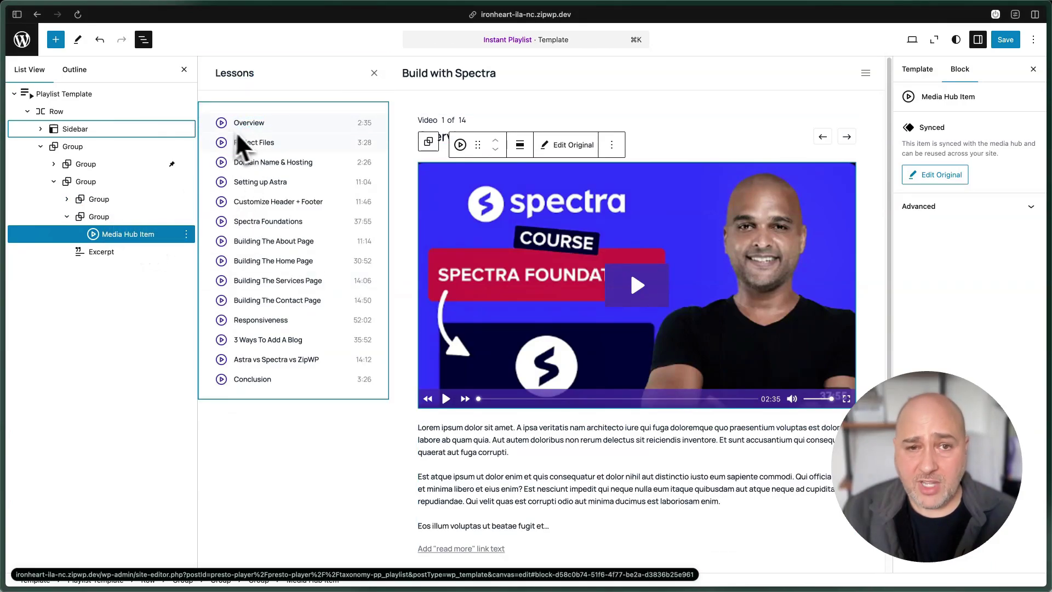
pyautogui.click(251, 123)
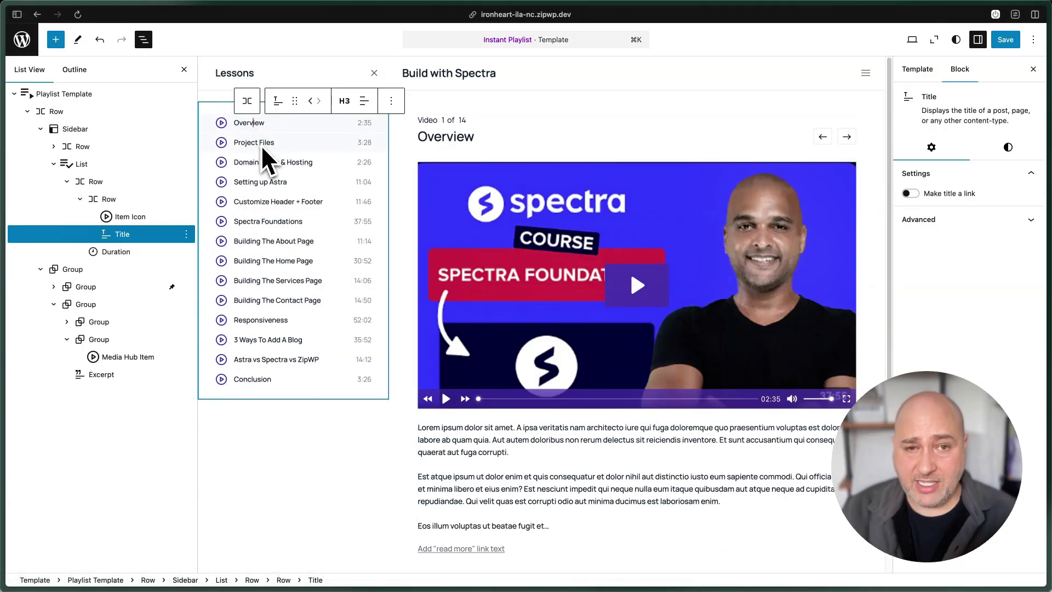
# - Preview the Project Files, Domain Name & Hosting and Overview lessons in the editor
pyautogui.click(259, 143)
pyautogui.click(261, 163)
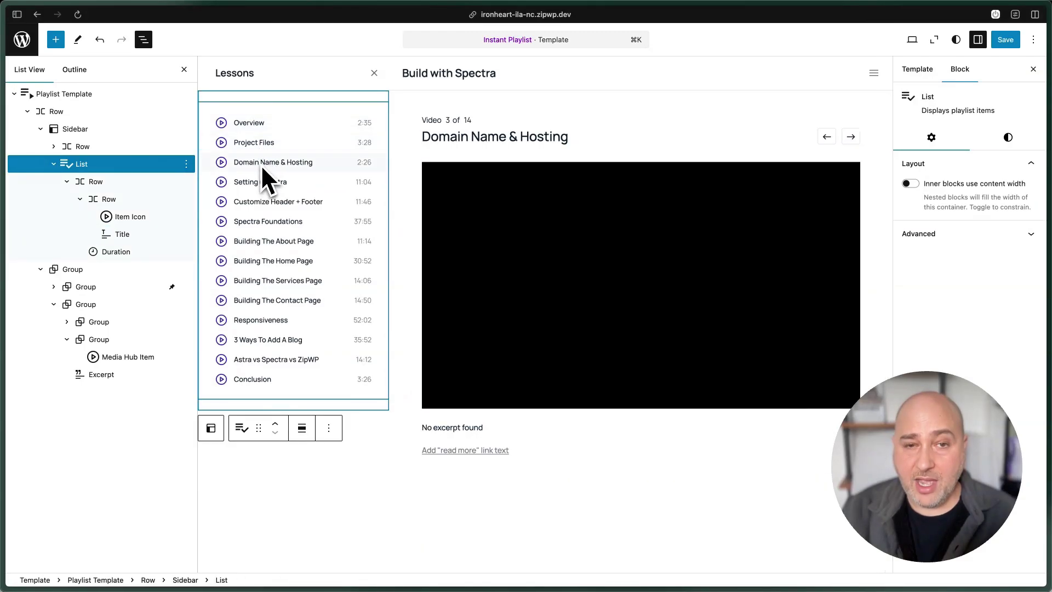
pyautogui.click(261, 144)
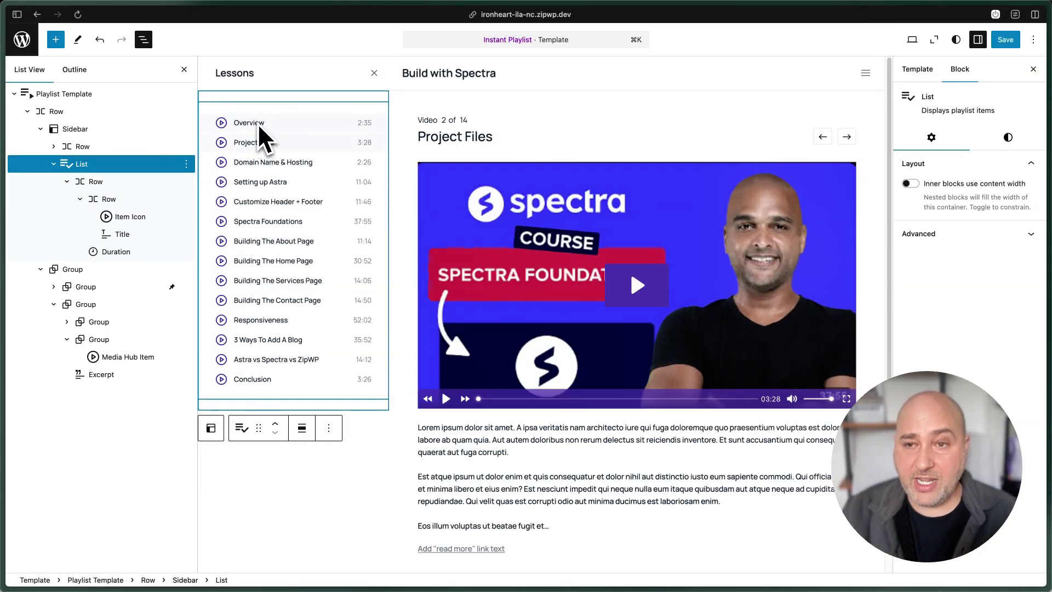
pyautogui.click(258, 122)
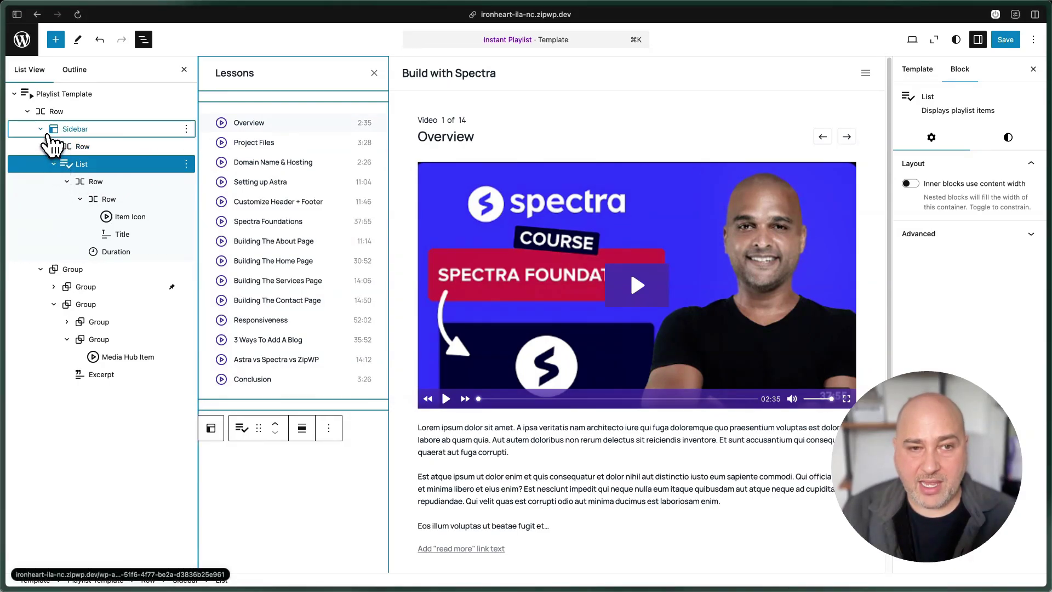
# - Collapse and select the Sidebar block, then move it right of the main content Group
pyautogui.click(42, 131)
pyautogui.click(117, 130)
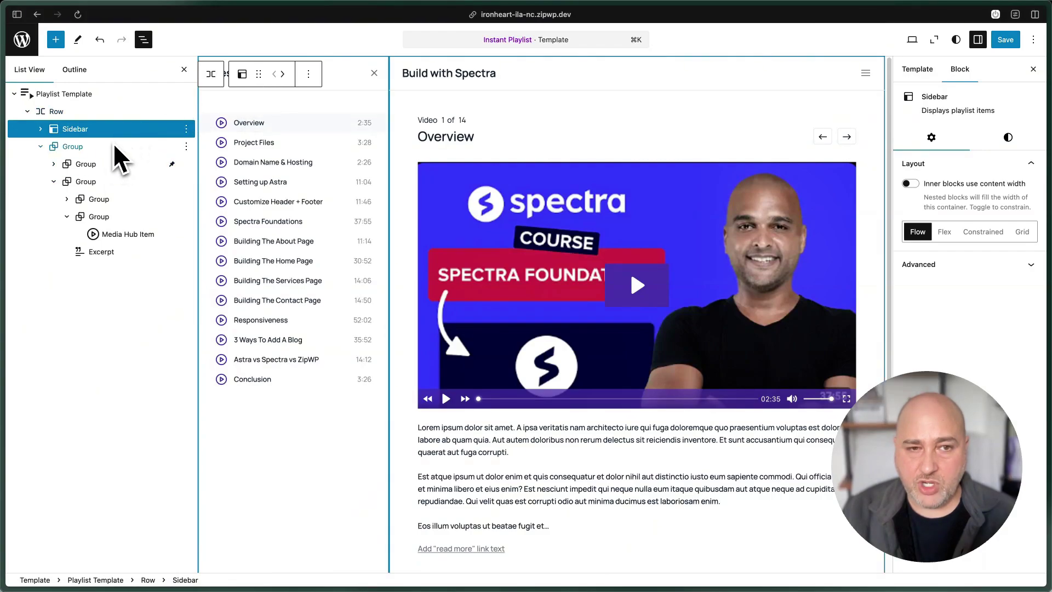
pyautogui.click(284, 74)
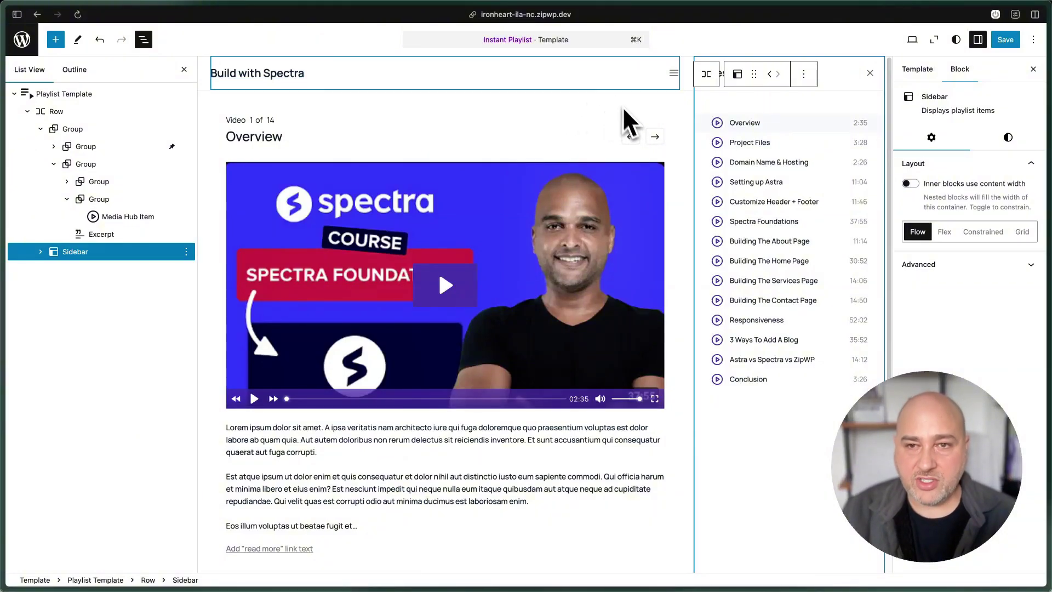
pyautogui.click(605, 85)
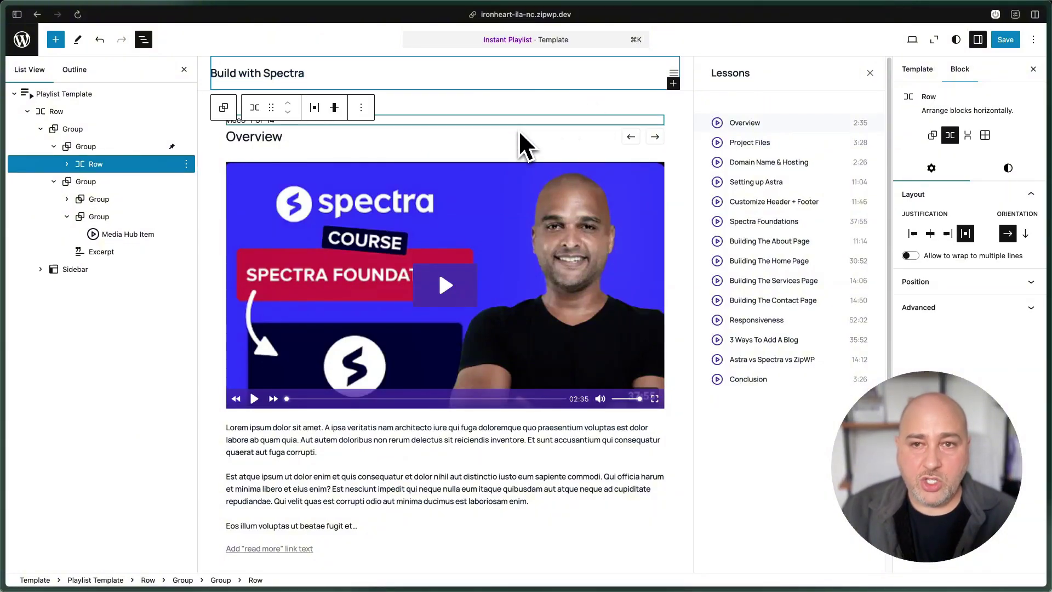
pyautogui.click(141, 145)
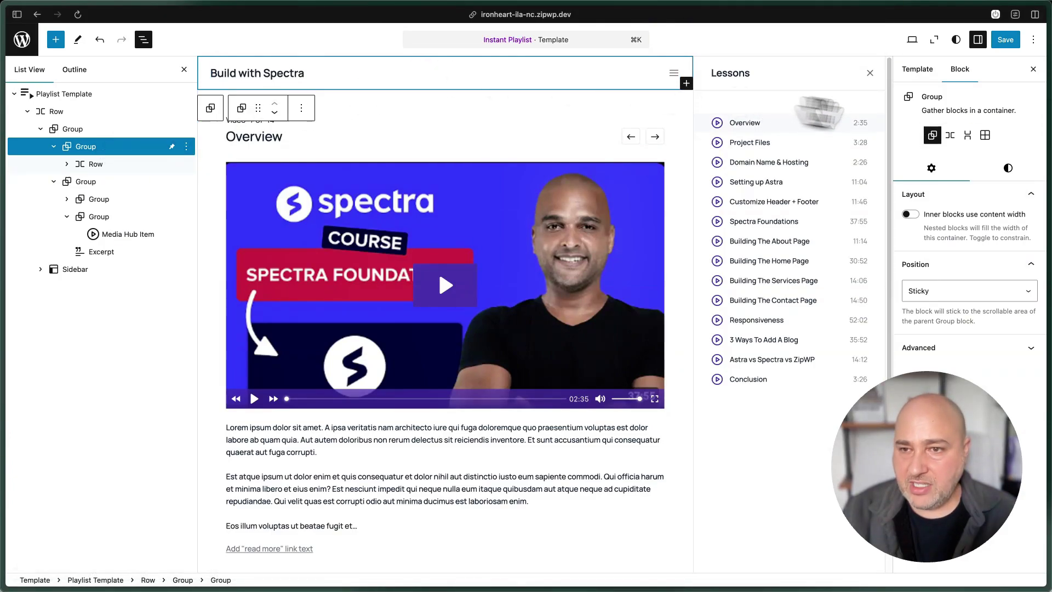
pyautogui.click(1008, 168)
pyautogui.scroll(-1, 994, 214)
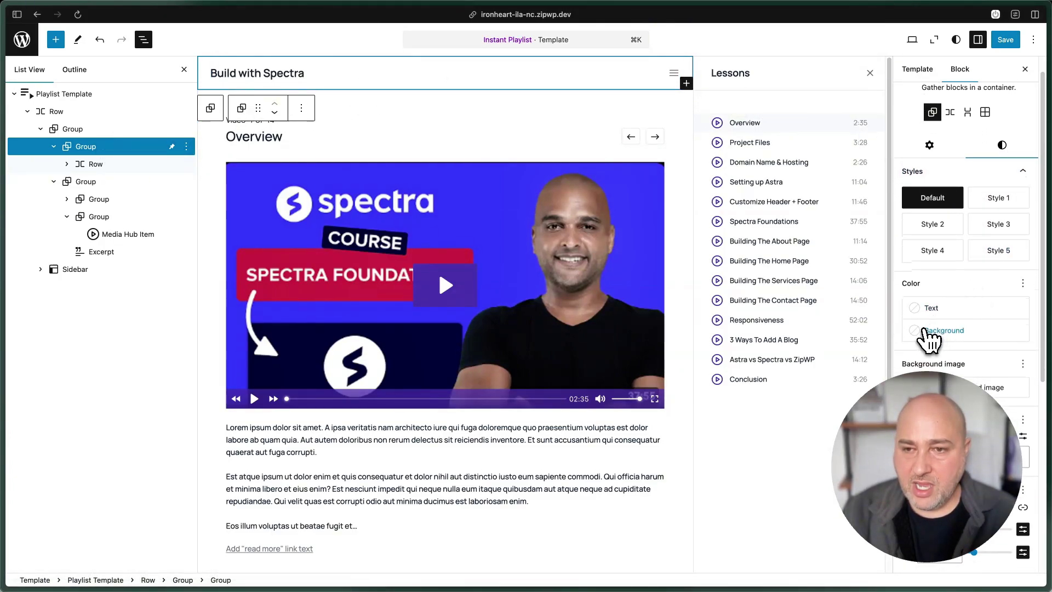
pyautogui.click(920, 333)
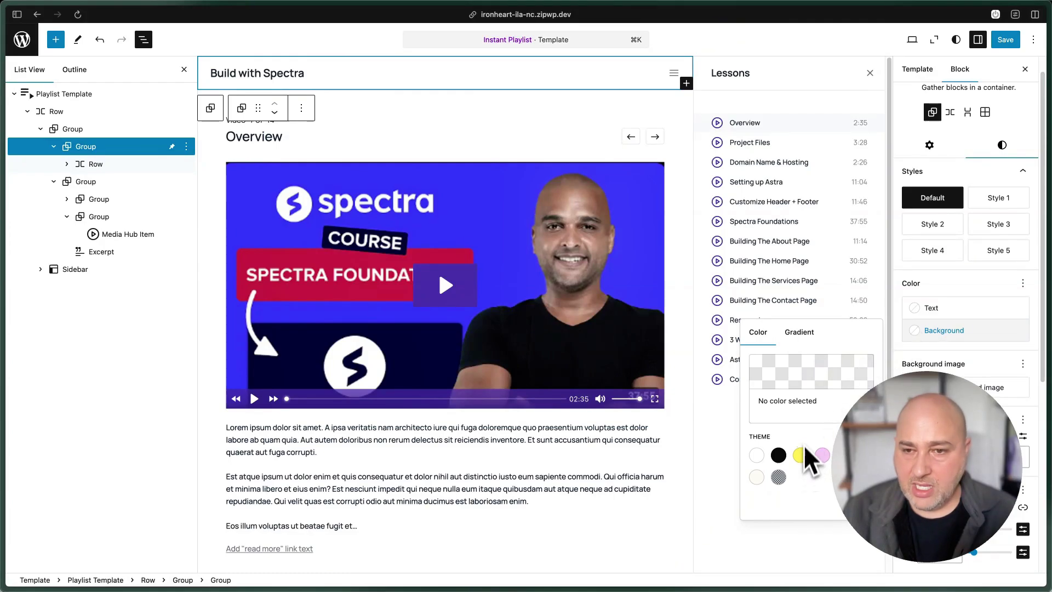
pyautogui.click(822, 456)
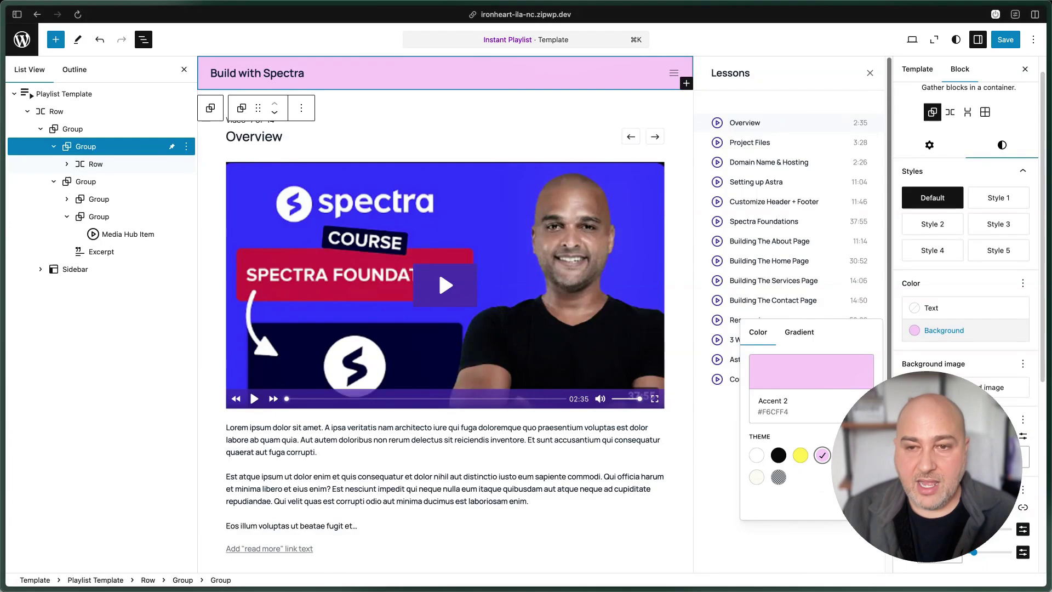
pyautogui.press('Escape')
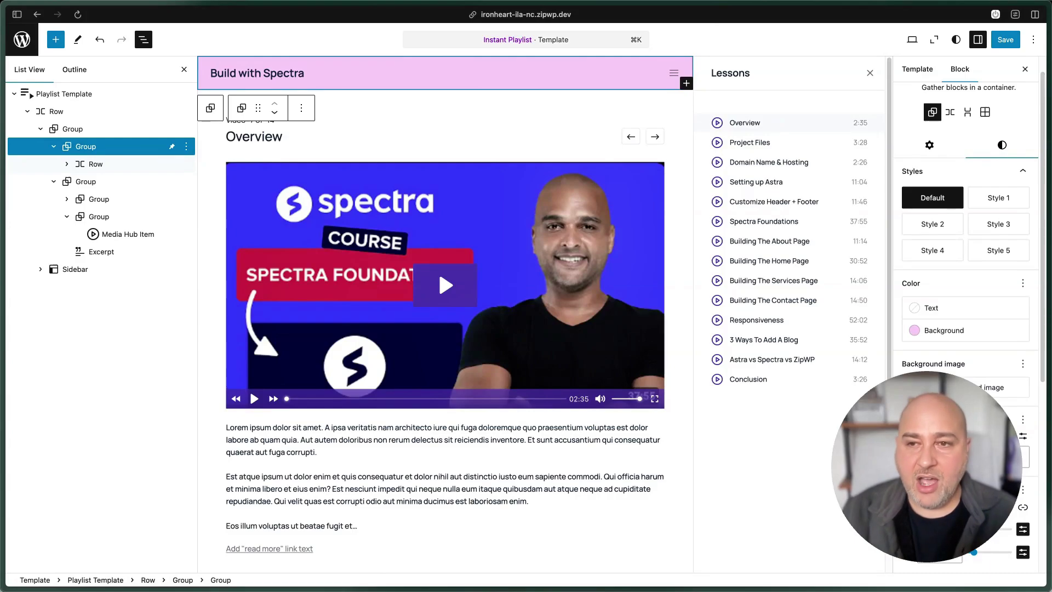
pyautogui.click(258, 96)
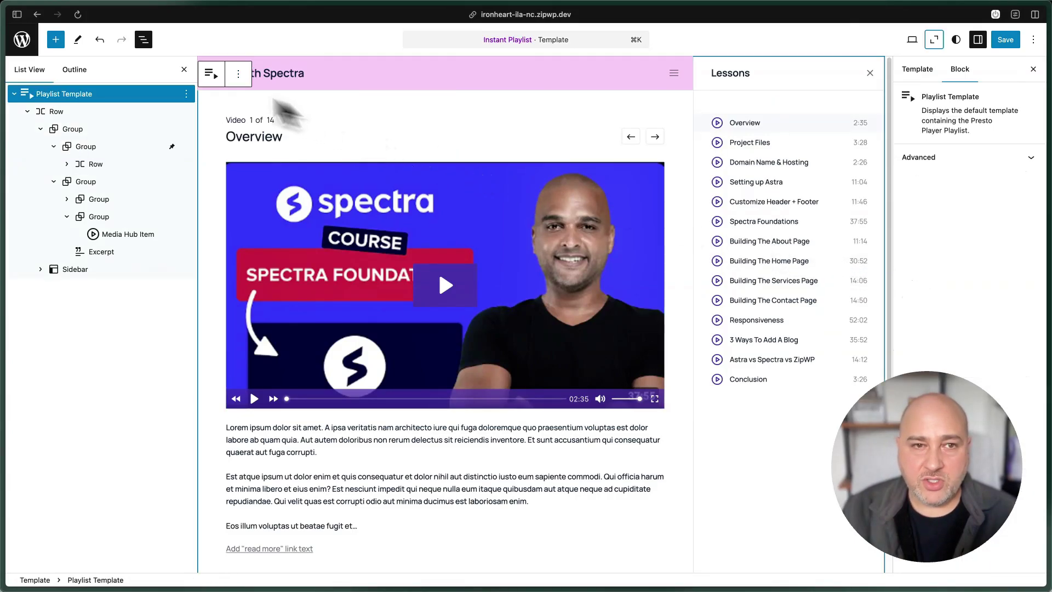
pyautogui.click(99, 40)
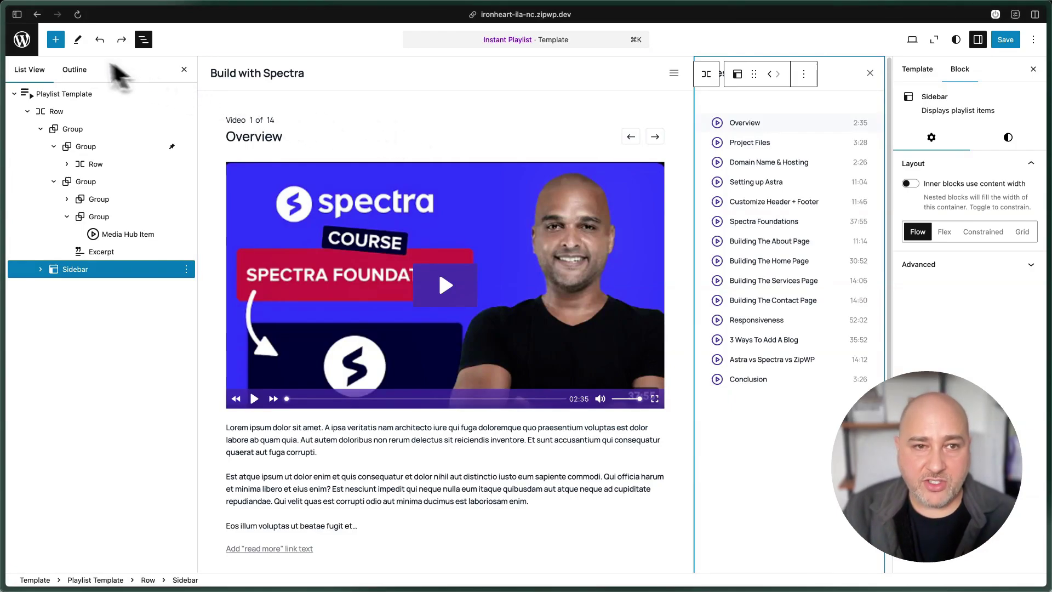
pyautogui.click(56, 39)
pyautogui.scroll(-5, 94, 197)
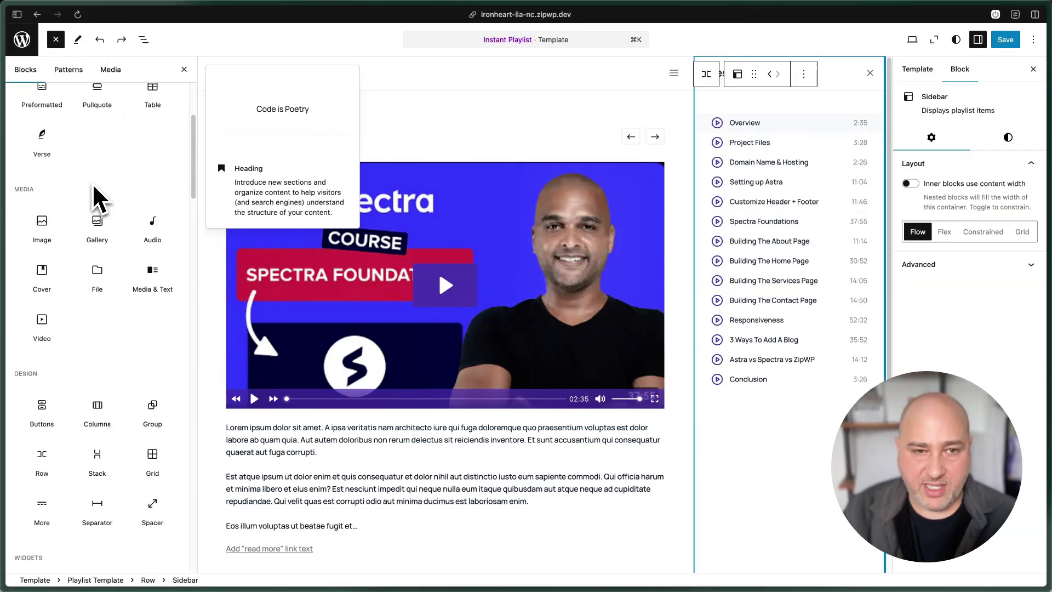
pyautogui.scroll(-10, 94, 192)
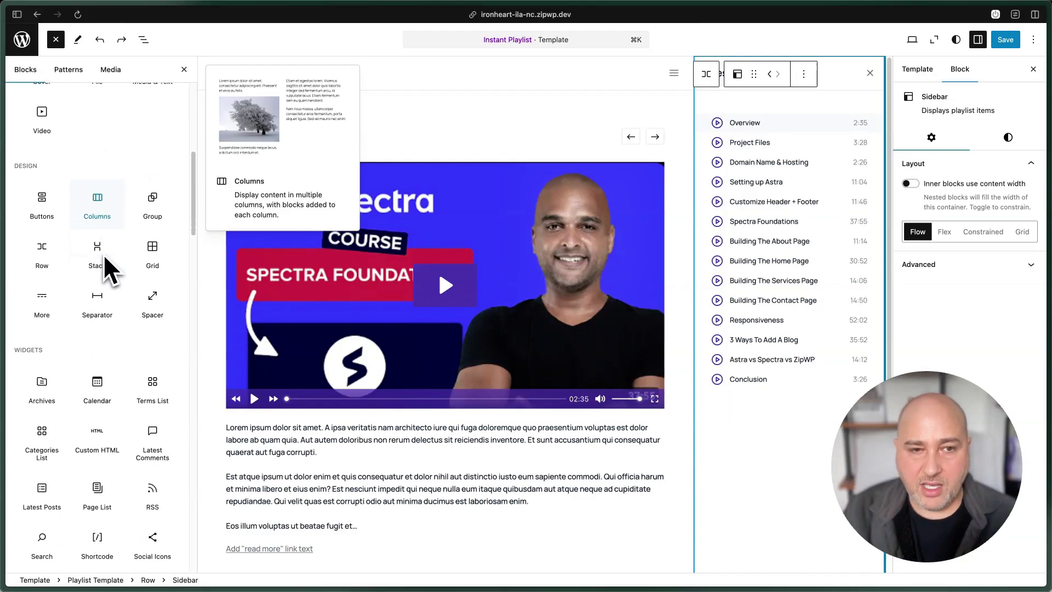
pyautogui.scroll(-10, 110, 270)
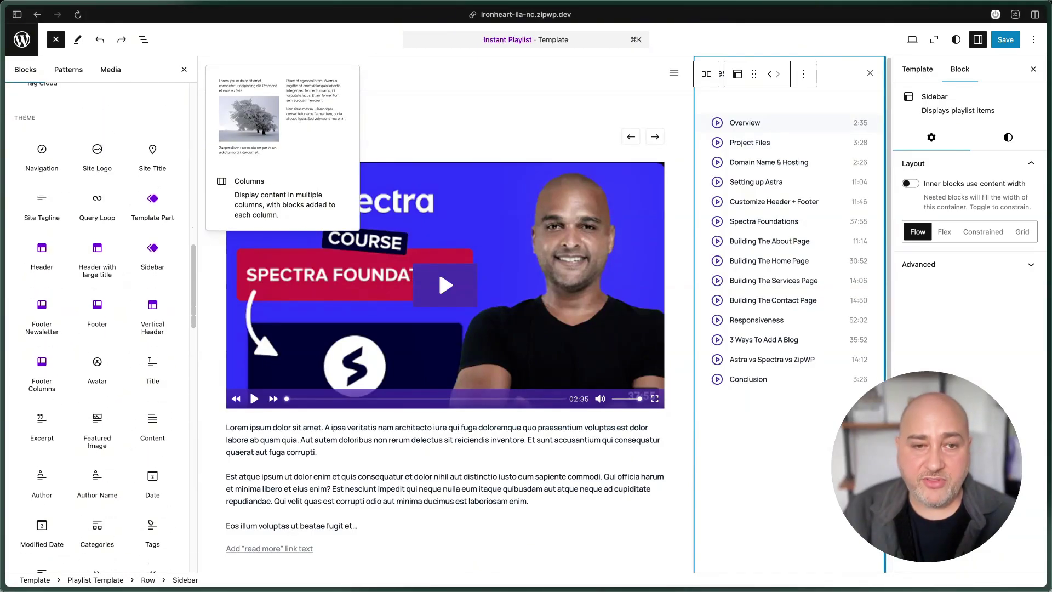
pyautogui.scroll(-5, 106, 263)
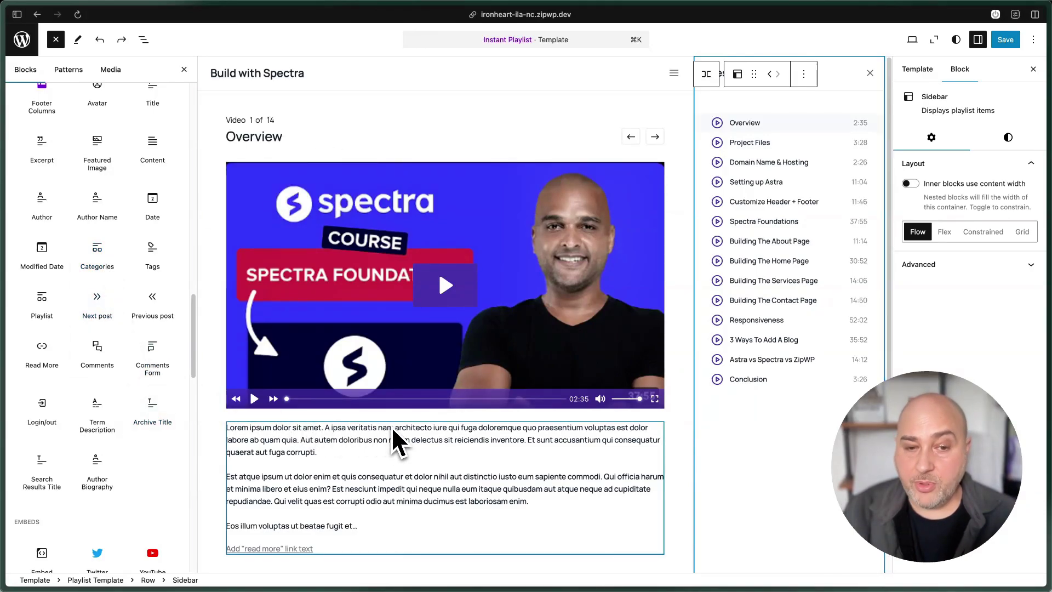
pyautogui.scroll(-1, 394, 439)
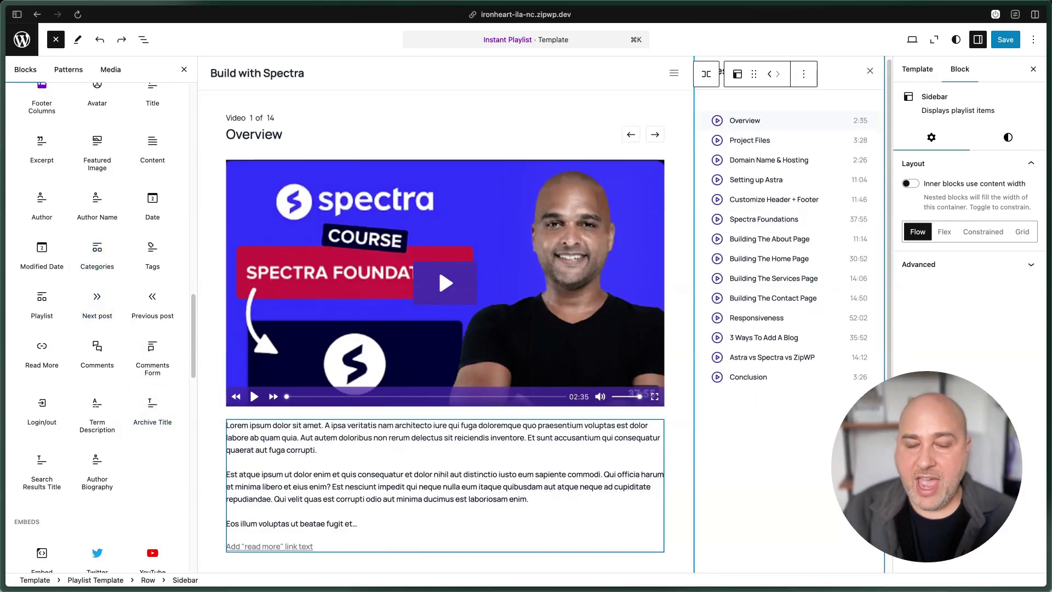
pyautogui.scroll(-1, 392, 432)
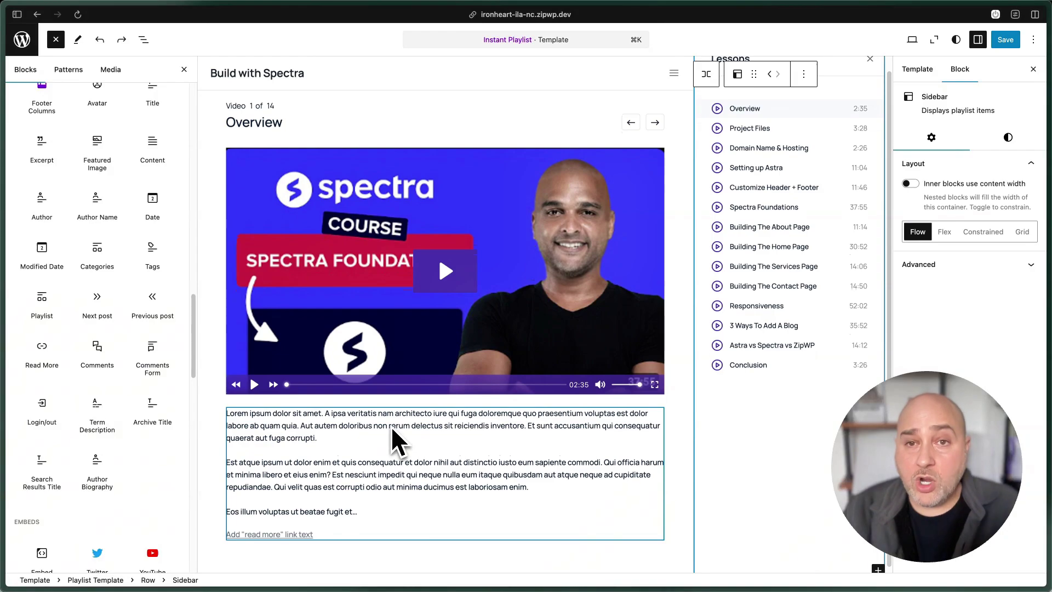
pyautogui.scroll(1, 396, 436)
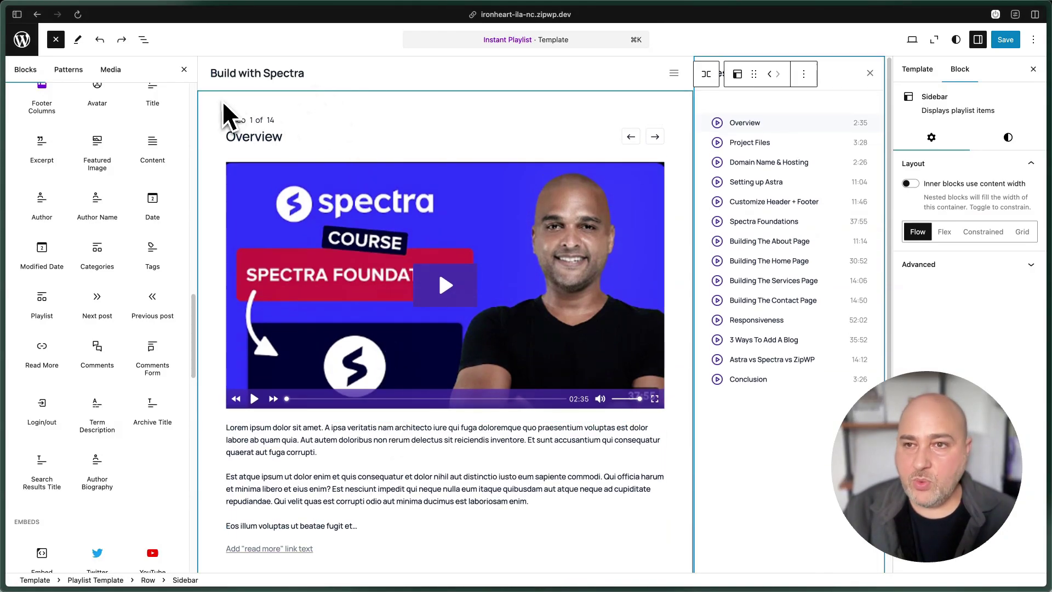
pyautogui.scroll(10, 115, 146)
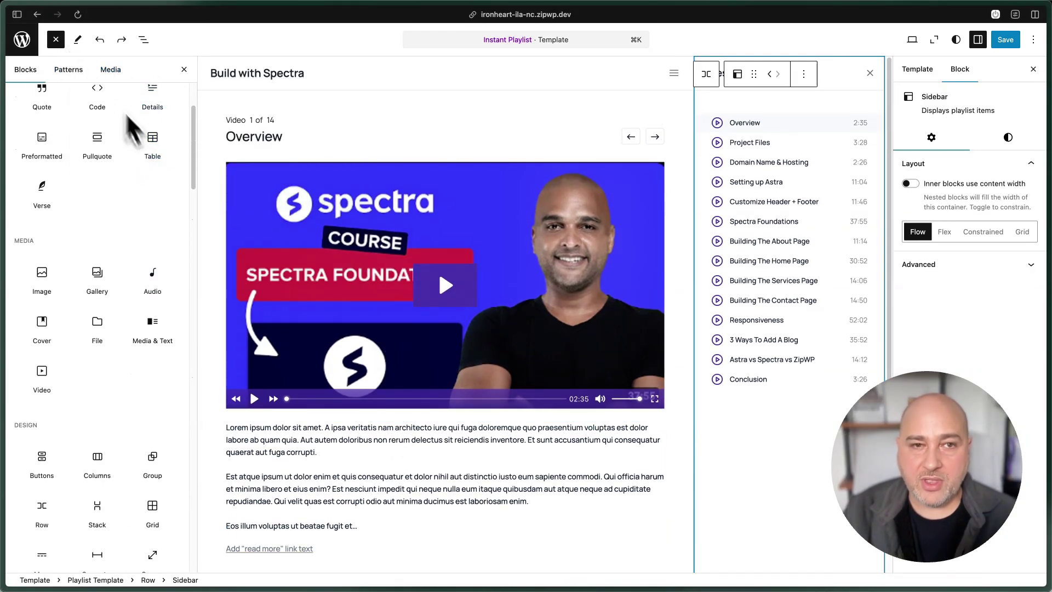
pyautogui.click(143, 41)
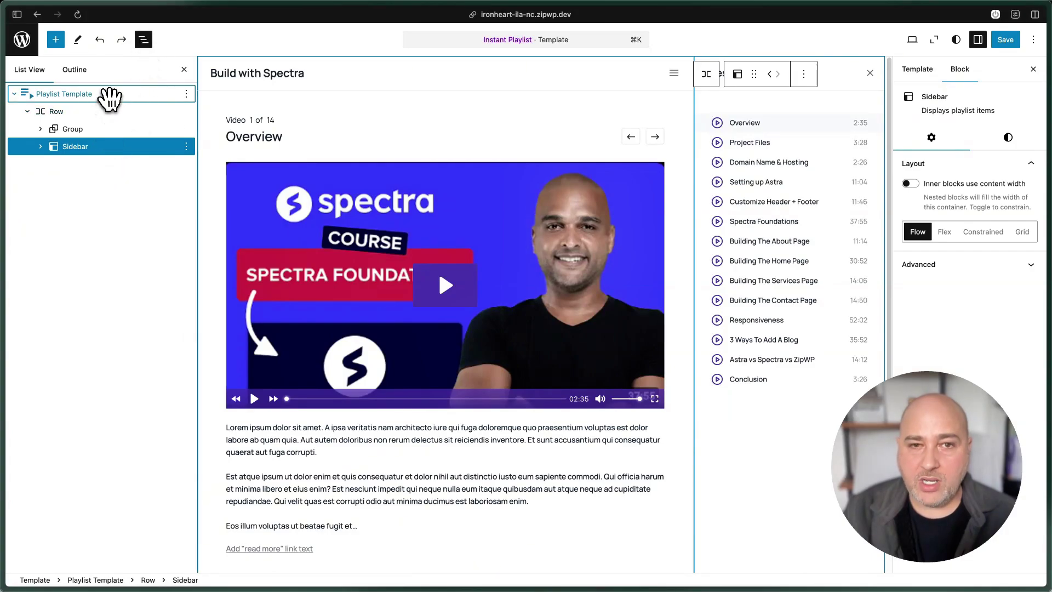
# - Select the whole Playlist Template block in List View
pyautogui.click(109, 95)
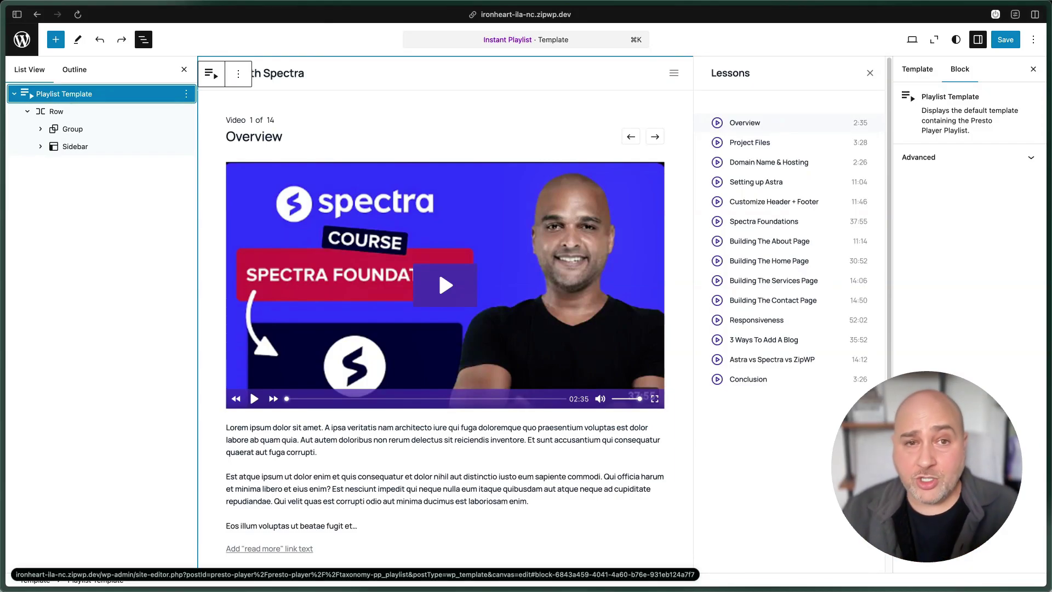
# - Leave the site editor, confirm the Leave site dialog, and open Presto Player > Playlist
pyautogui.click(22, 39)
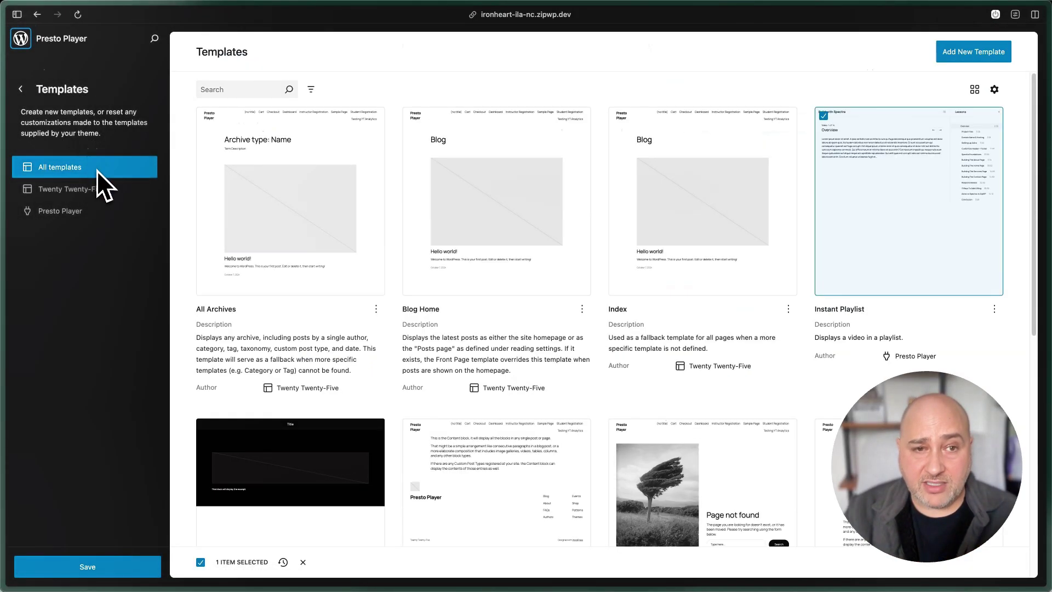
pyautogui.click(22, 41)
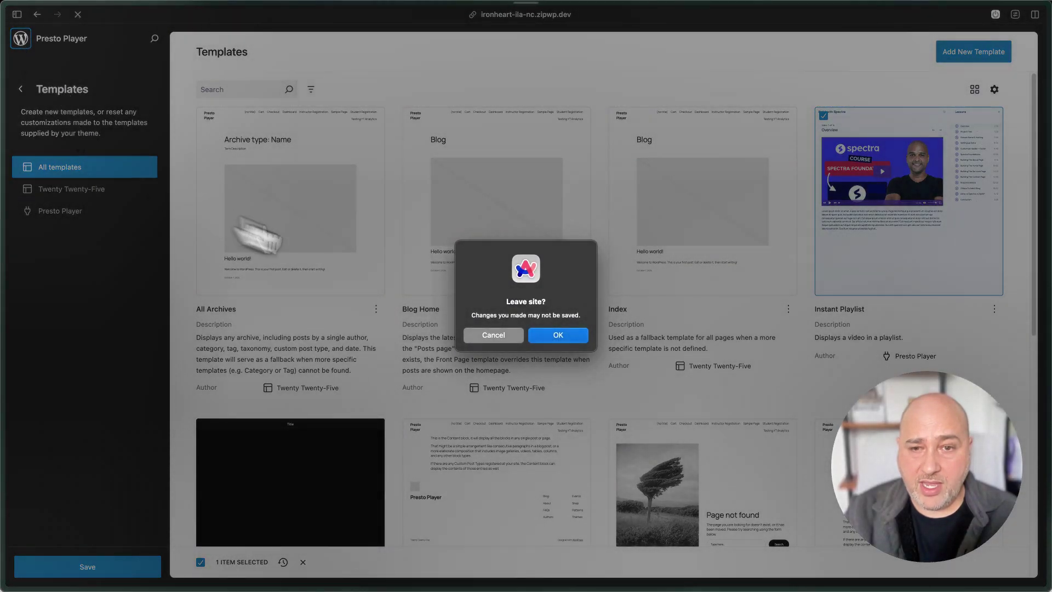
pyautogui.click(541, 333)
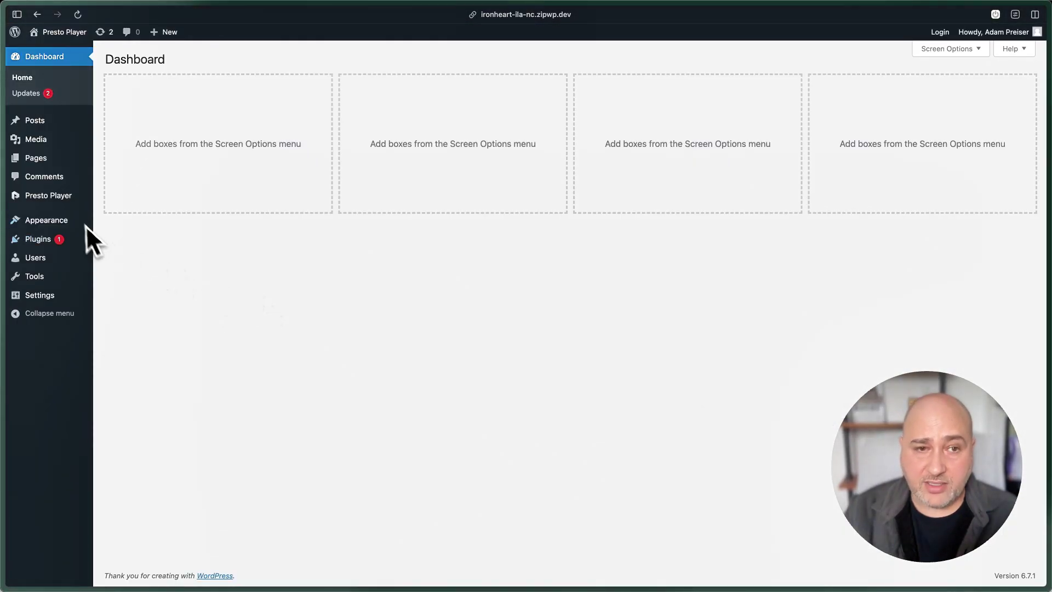
pyautogui.moveTo(55, 196)
pyautogui.click(159, 259)
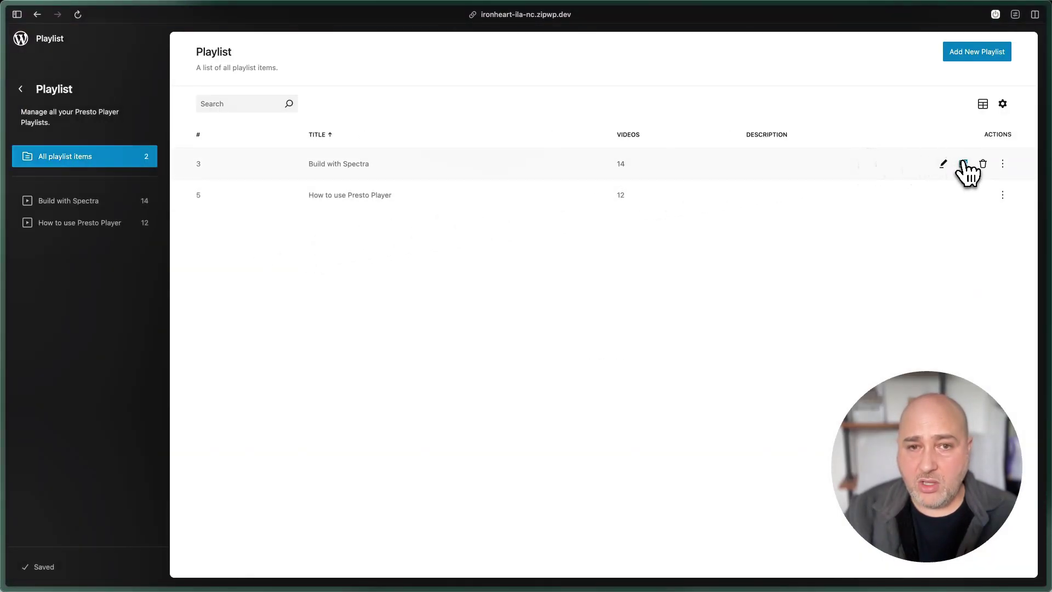
# - View the Build with Spectra playlist on the live site, opening on video 1 of 14, Overview
pyautogui.click(964, 164)
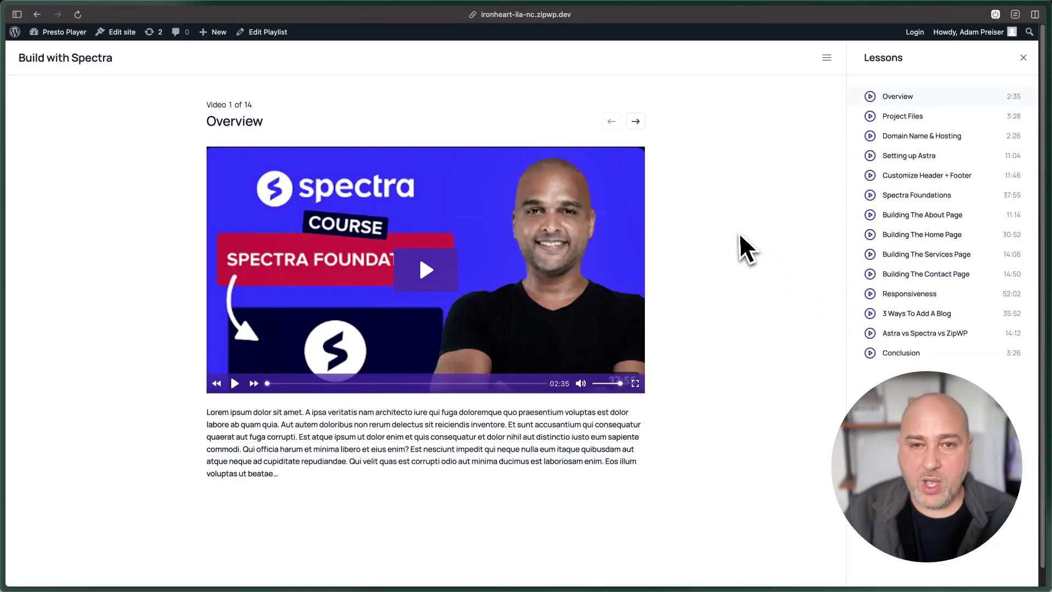
# - Hide and reshow the Lessons panel, then navigate lessons to video 3 of 14, Domain Name & Hosting
pyautogui.click(1022, 58)
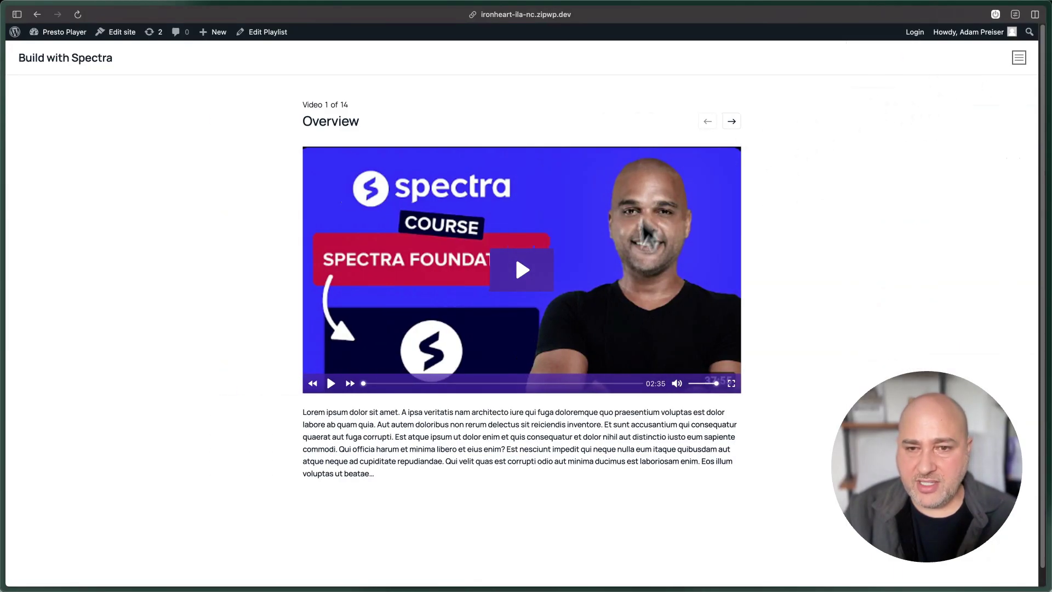
pyautogui.click(1018, 58)
pyautogui.click(635, 121)
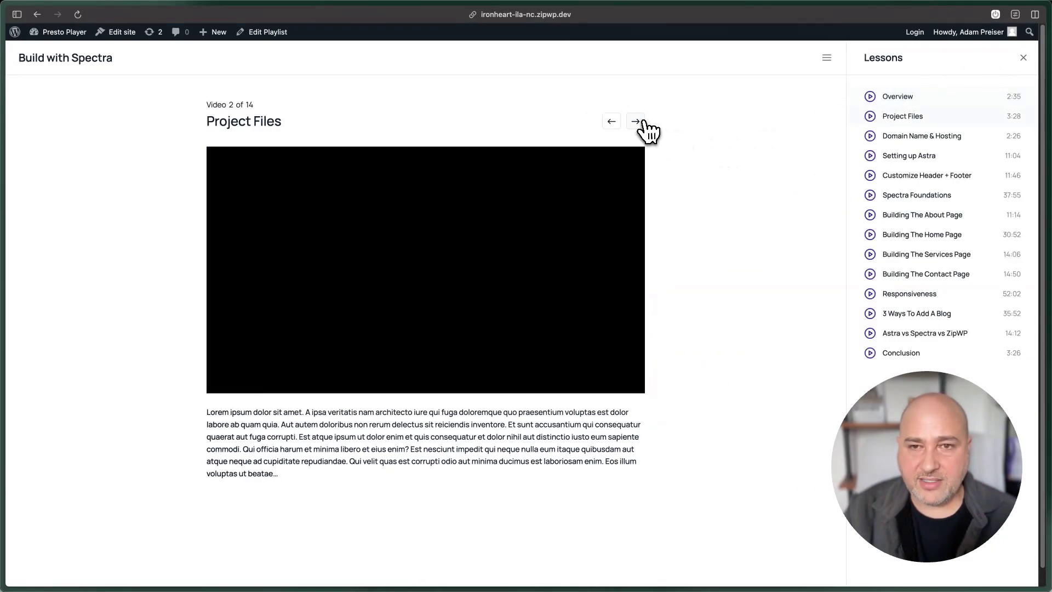
pyautogui.click(635, 121)
pyautogui.click(636, 121)
pyautogui.click(635, 121)
pyautogui.click(635, 121)
pyautogui.click(611, 121)
pyautogui.click(612, 121)
pyautogui.click(612, 121)
pyautogui.click(611, 121)
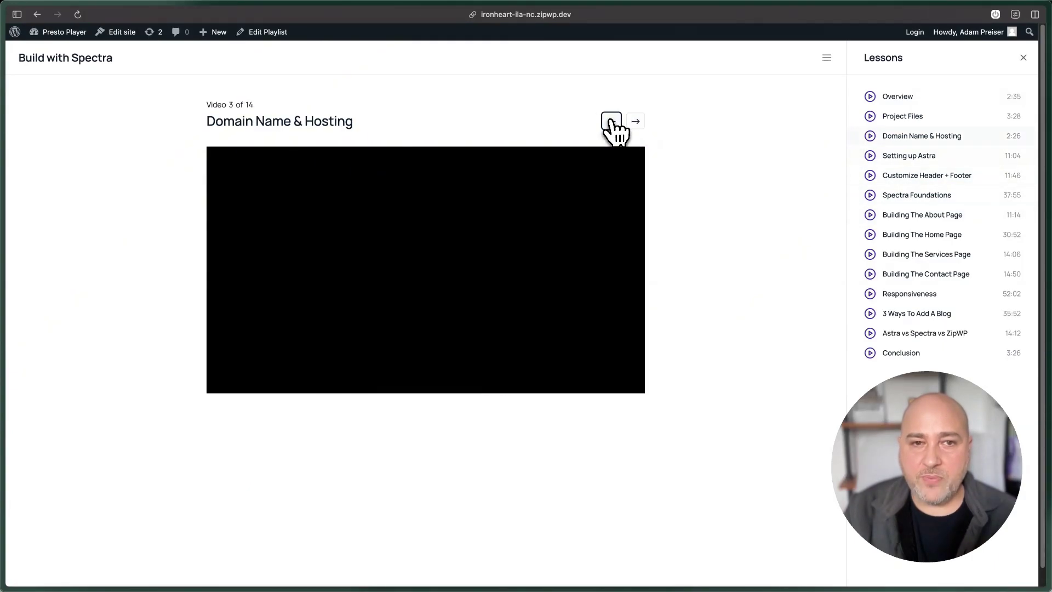